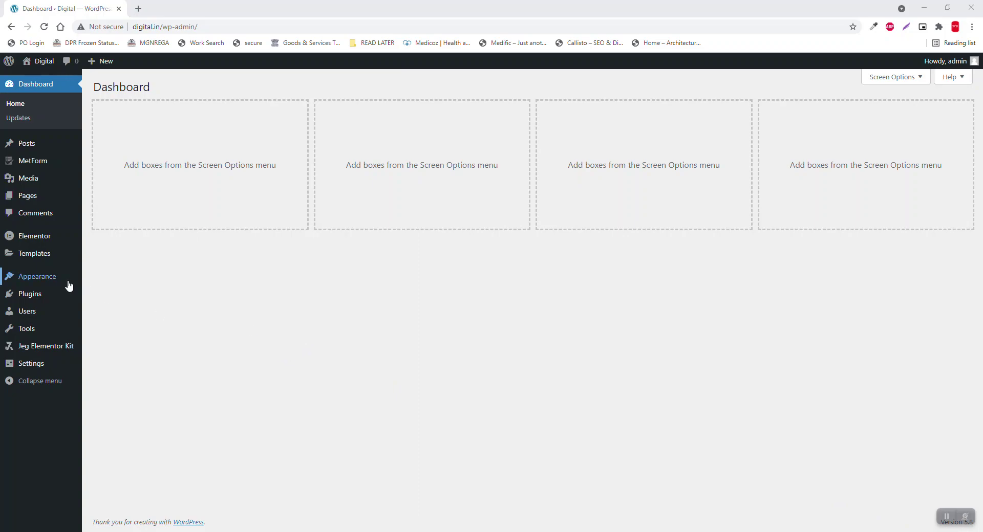
Step: Open the site's installed themes and check which theme is currently active
mouse_move(69, 282)
left_click(108, 280)
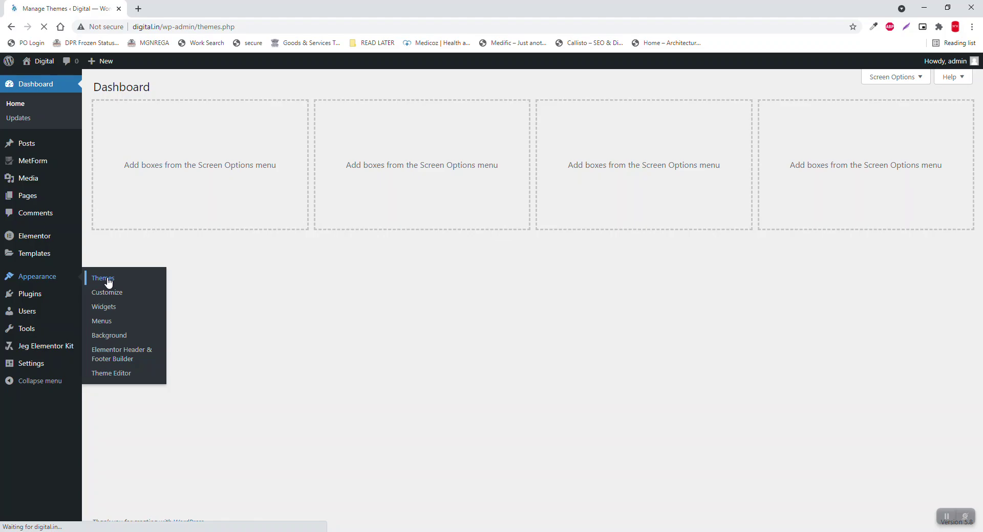
left_click(287, 175)
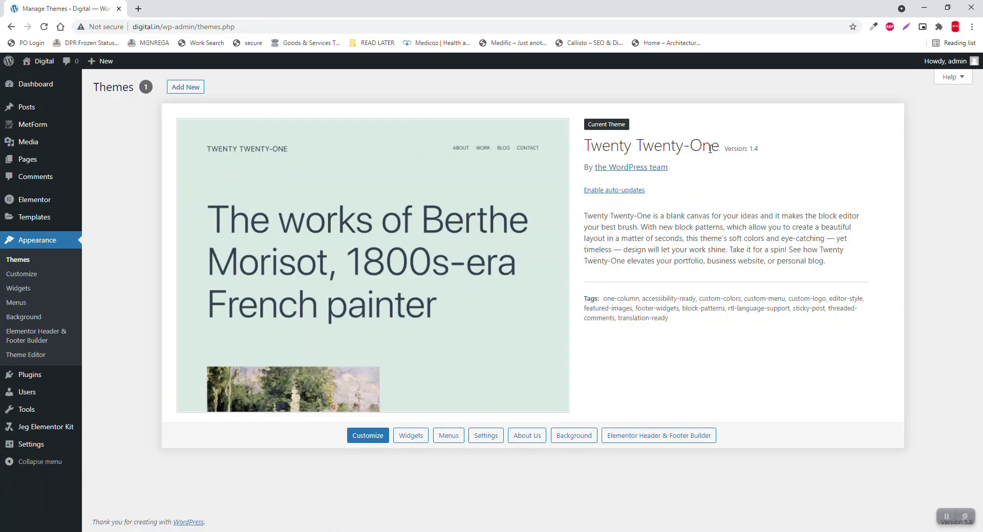
left_click_drag(719, 147, 592, 146)
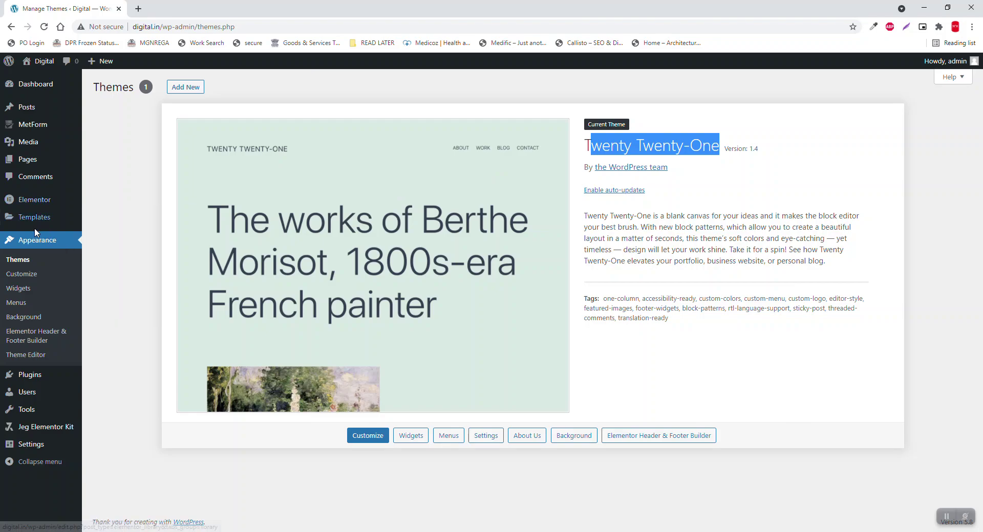
Step: Review the installed plugins, including Elementor, Elementor Header & Footer Builder, Sticky Header Effects, MetForm and Jeg Elementor Kit
left_click(37, 378)
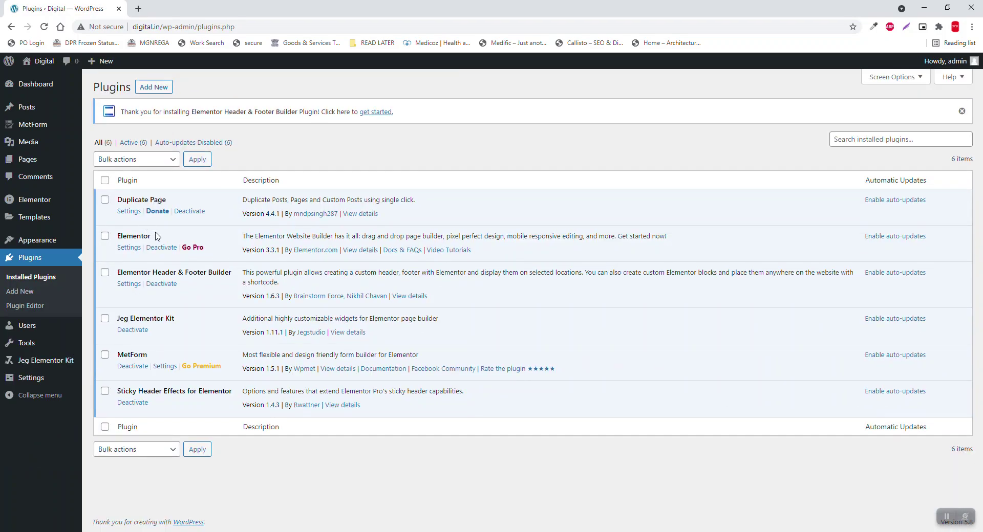
left_click_drag(156, 237, 115, 238)
left_click_drag(233, 272, 117, 273)
left_click_drag(234, 392, 118, 391)
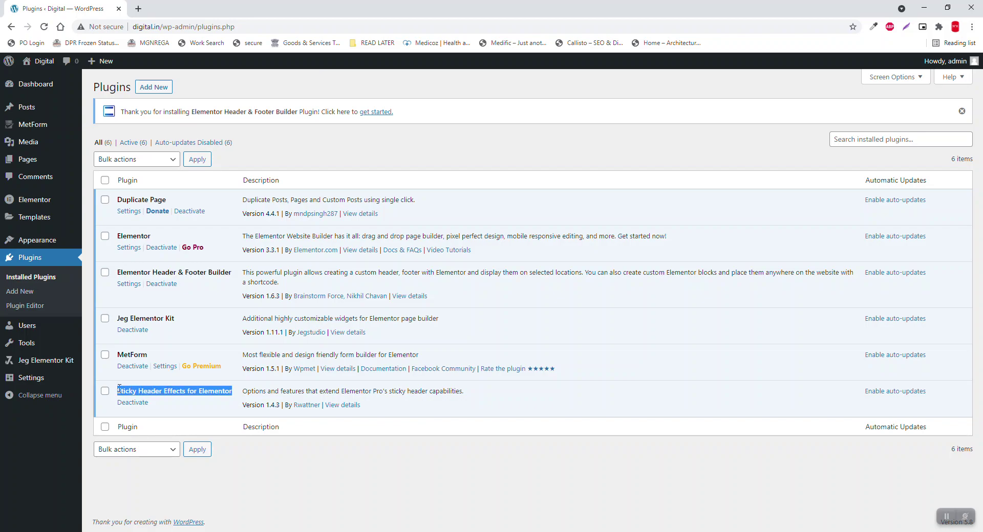
left_click(160, 358)
left_click_drag(160, 358, 127, 355)
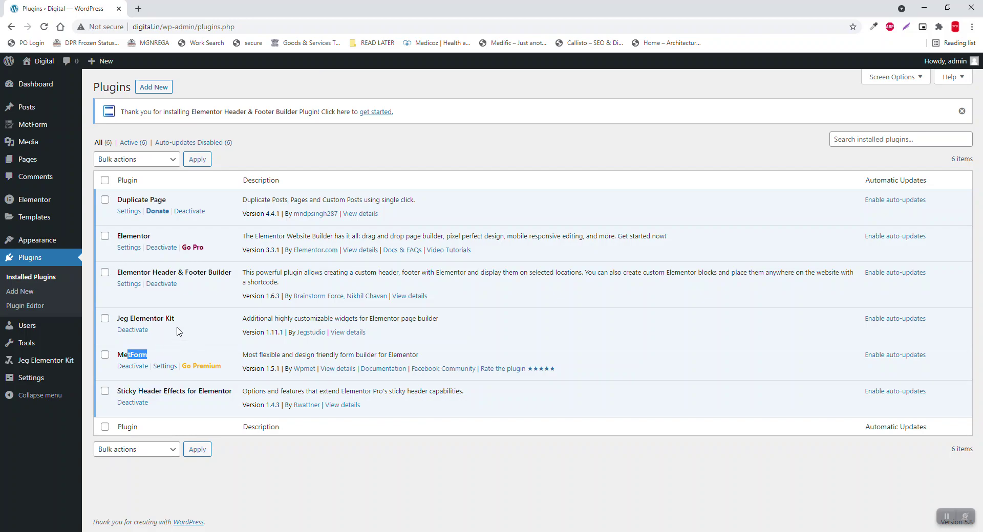
left_click_drag(182, 320, 130, 314)
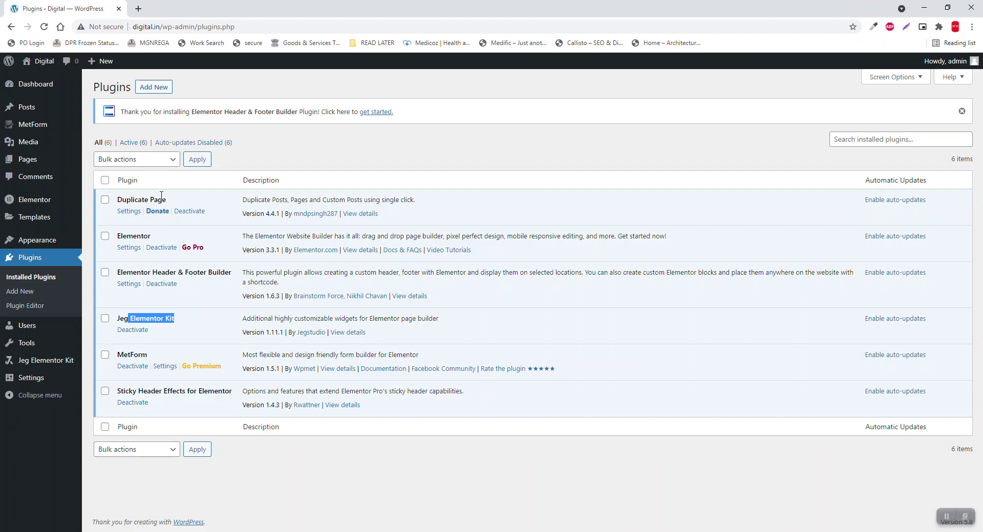
Step: Look through all posts with their assigned categories and open the post categories list
mouse_move(23, 108)
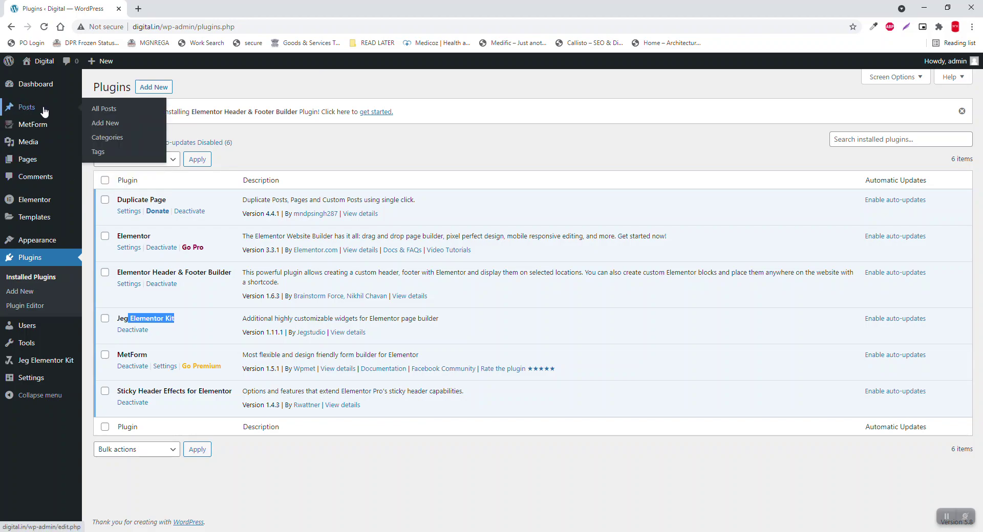
left_click(45, 110)
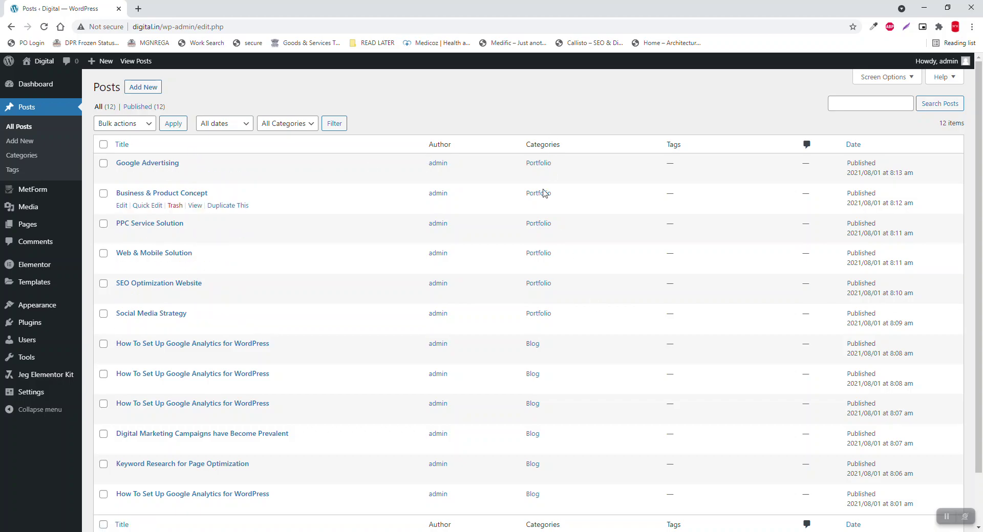
scroll(571, 292, "down", 2)
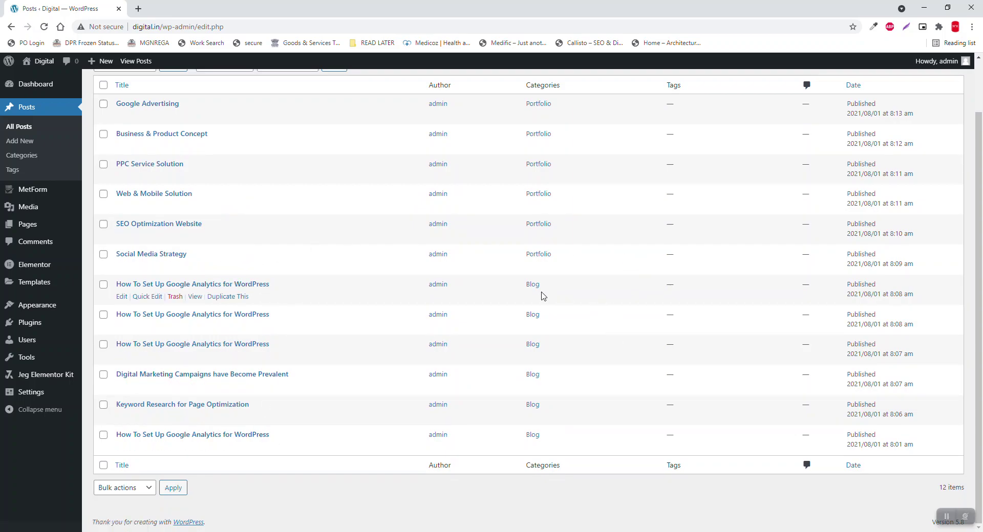
left_click(29, 156)
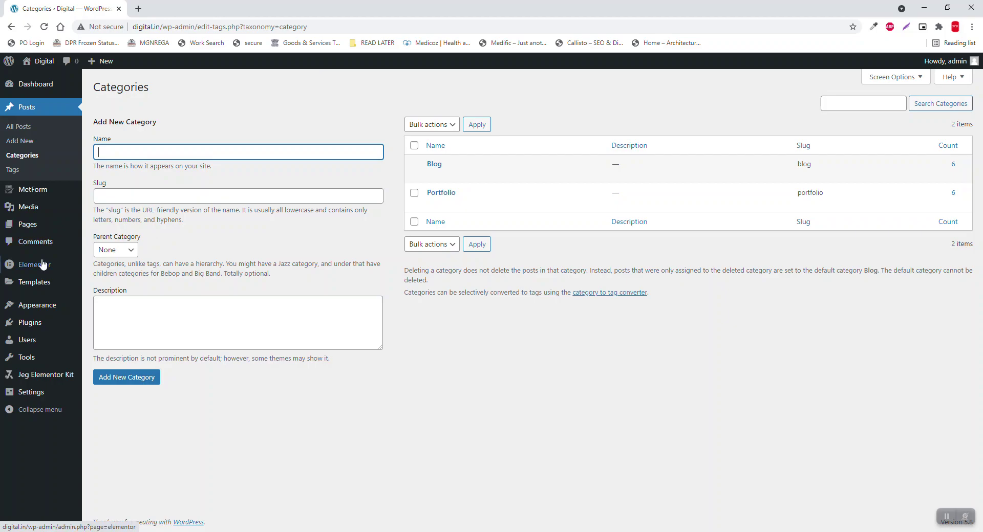
Step: Examine the site's list of pages, including Home, About Us, Blog, Call Back Request, Portfolio and Services
left_click(36, 226)
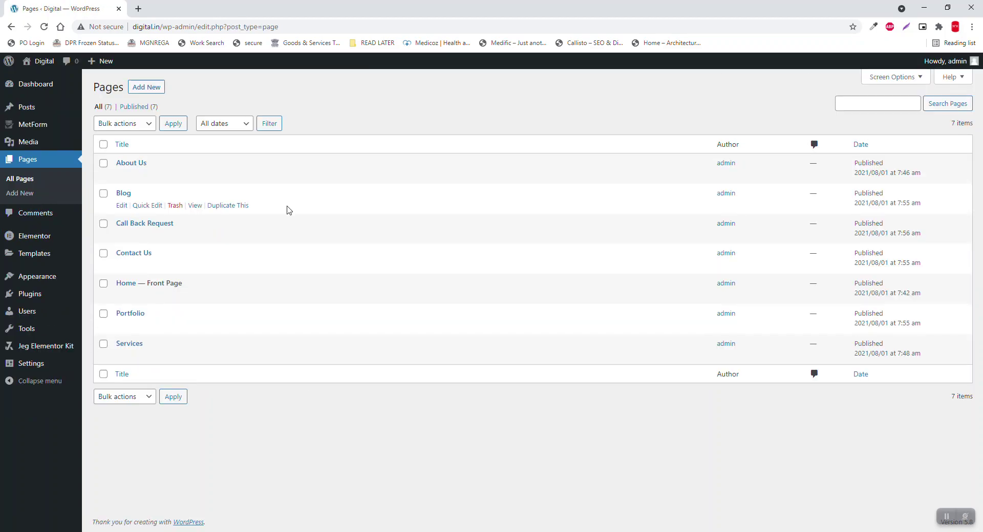
left_click_drag(217, 287, 105, 296)
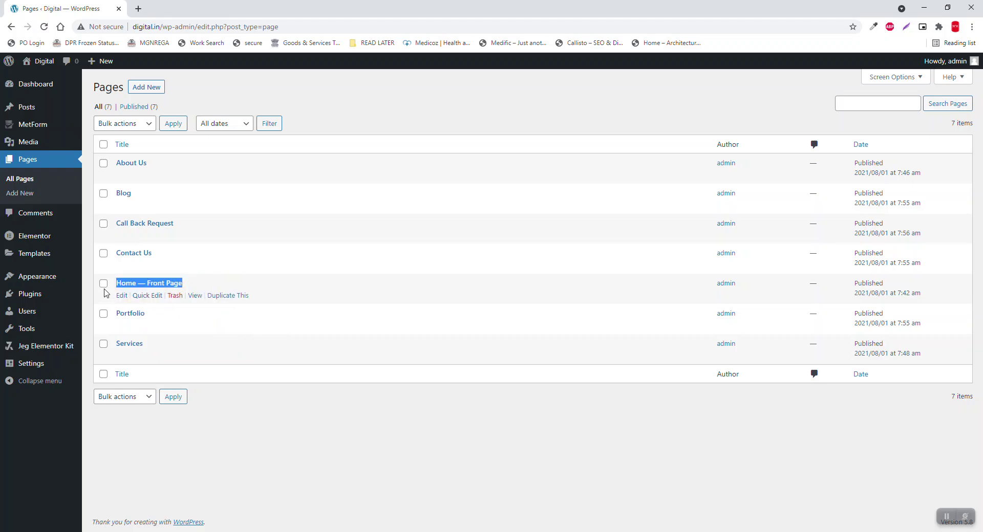
left_click_drag(178, 167, 115, 165)
left_click_drag(141, 196, 107, 201)
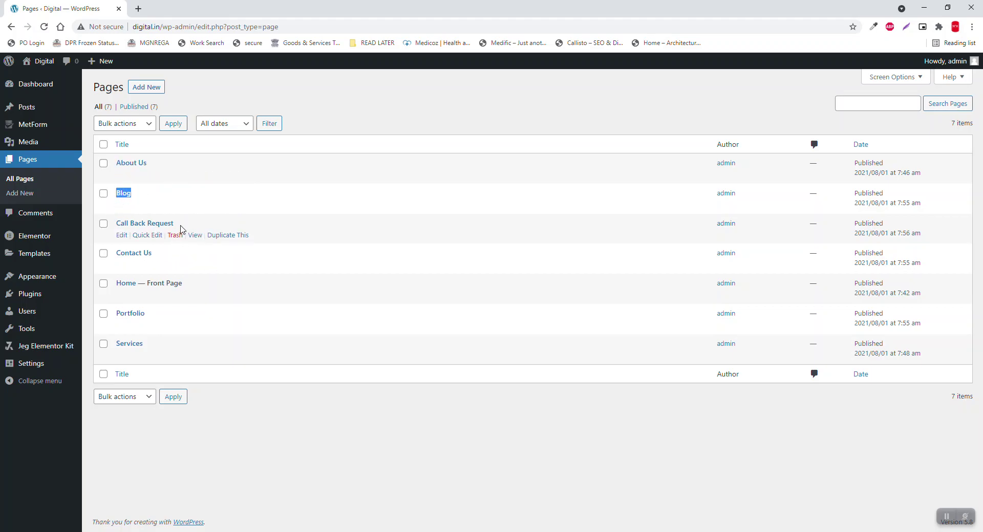
left_click_drag(180, 225, 123, 221)
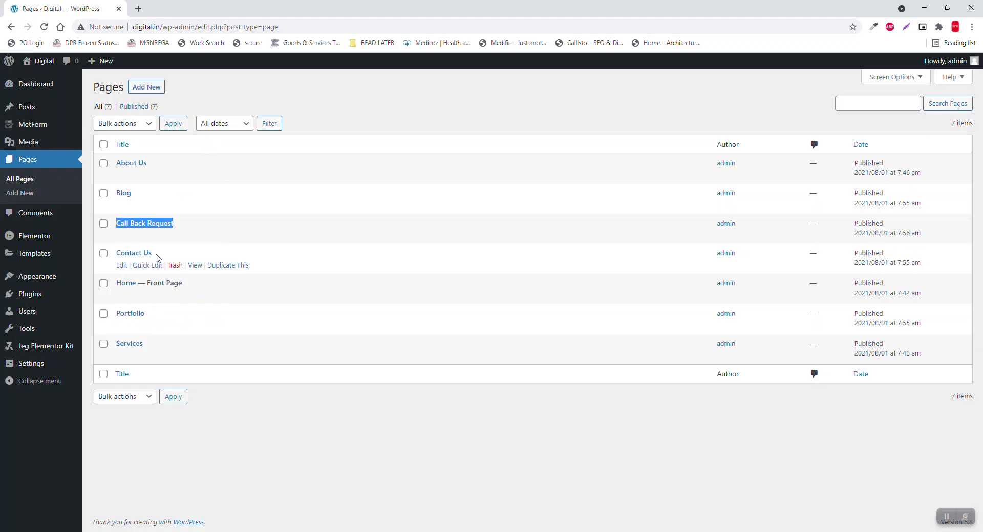
left_click_drag(166, 314, 124, 321)
left_click(150, 316)
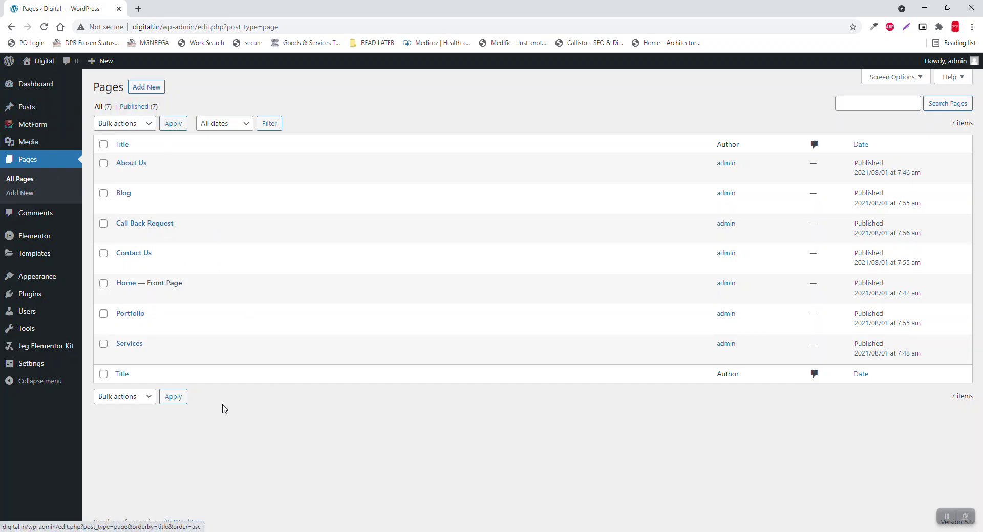
left_click_drag(151, 346, 114, 347)
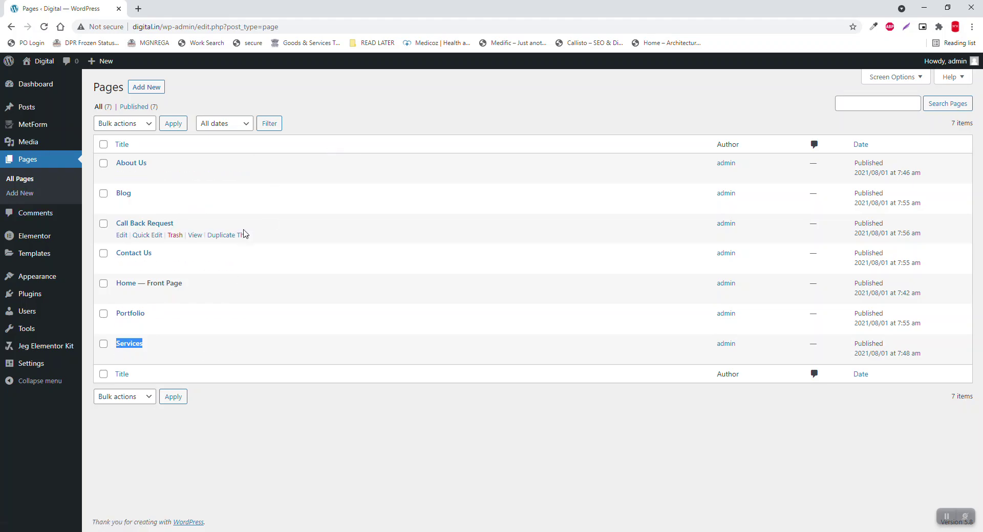
Step: Open the navigation menus, select all available pages, and review the Main Menu's structure and display location
mouse_move(46, 279)
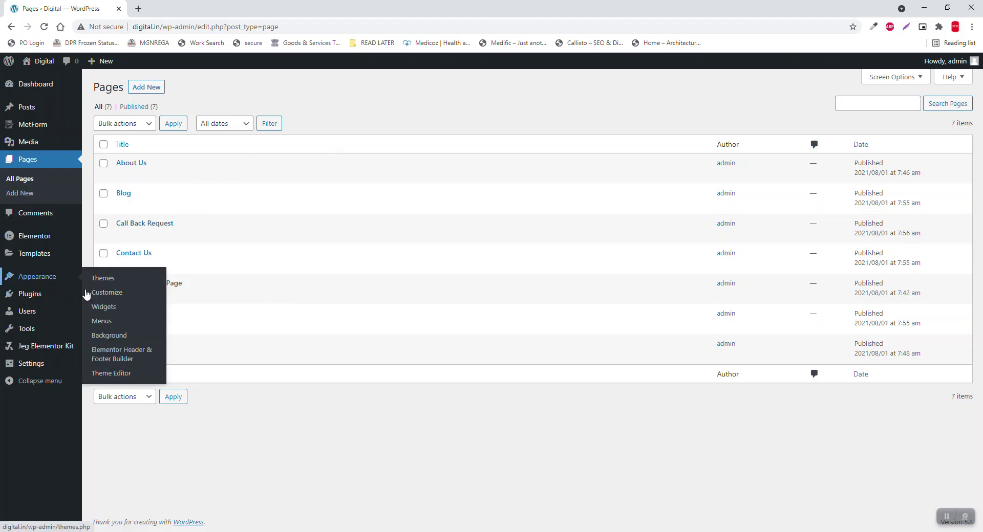
left_click(112, 324)
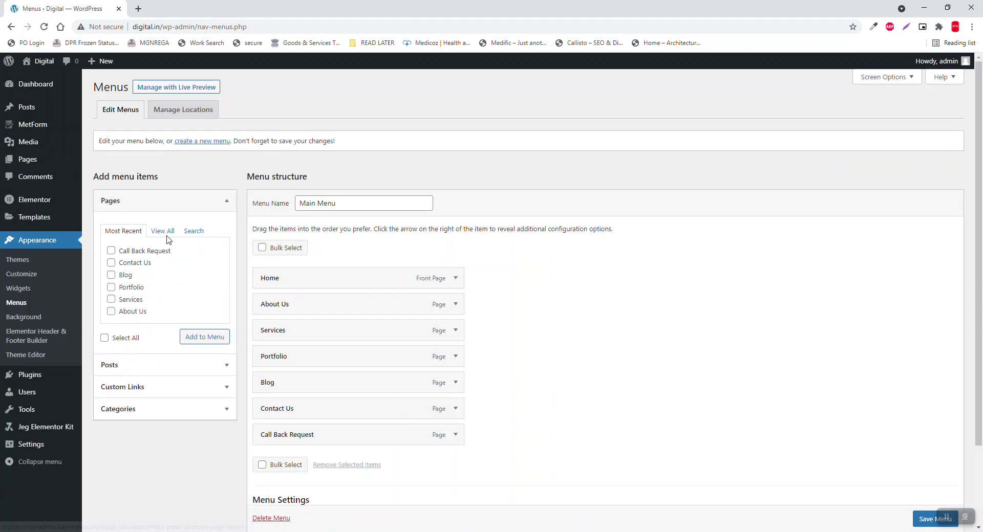
left_click(163, 232)
left_click(114, 350)
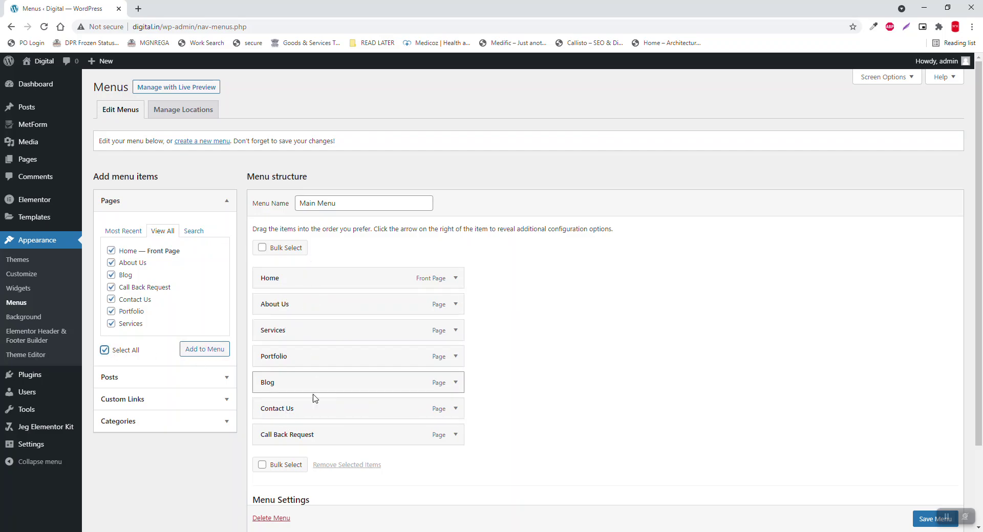
scroll(577, 176, "down", 3)
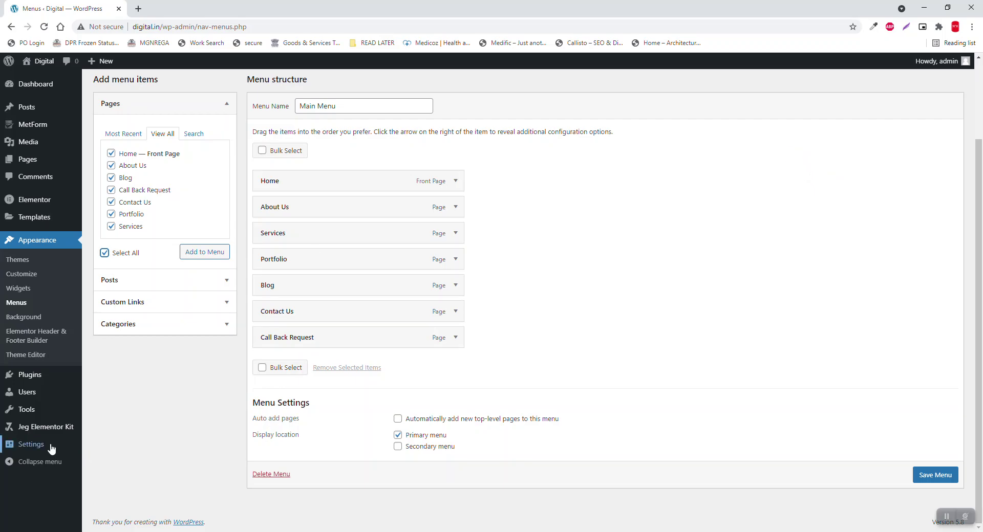
Step: Check the homepage option in the Reading settings and the image sizes in the Media settings, and open the Permalinks settings
mouse_move(53, 448)
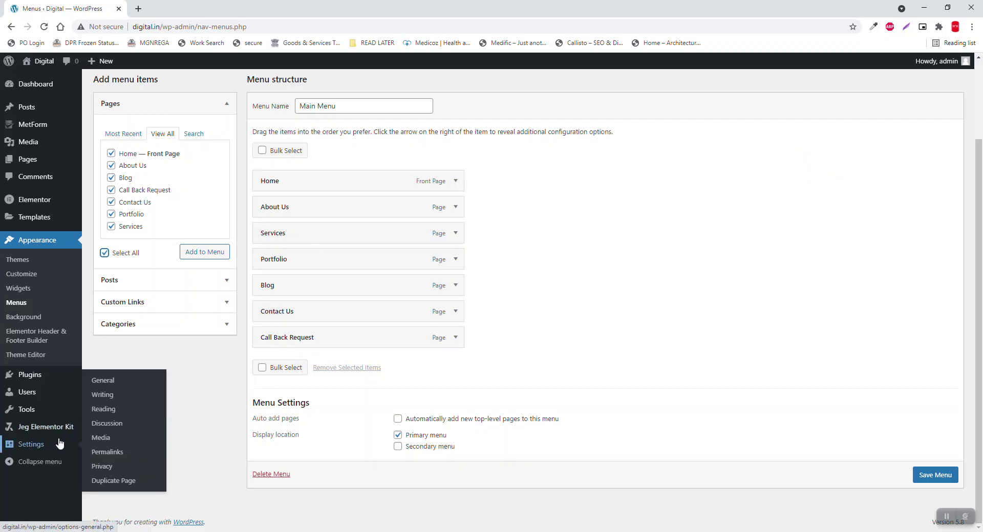
left_click(121, 413)
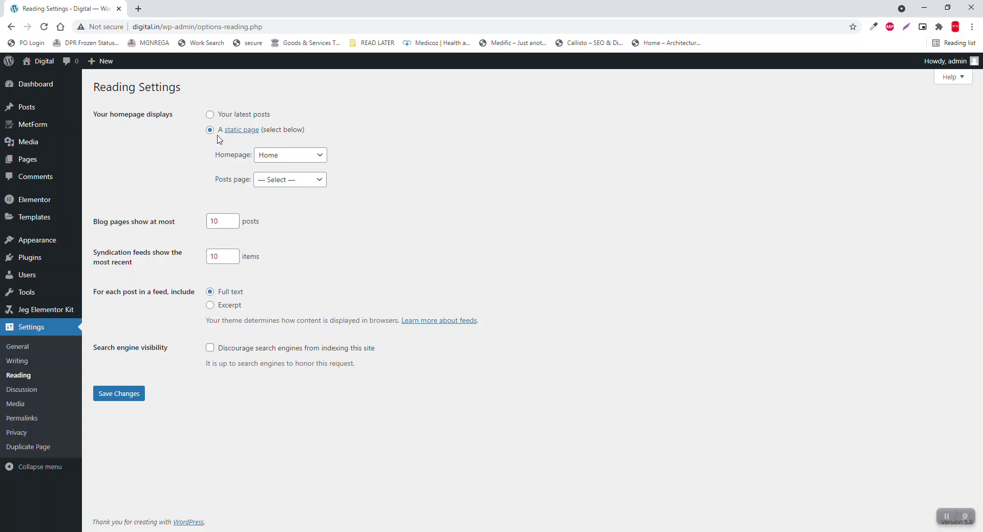
left_click_drag(210, 155, 224, 156)
left_click(27, 404)
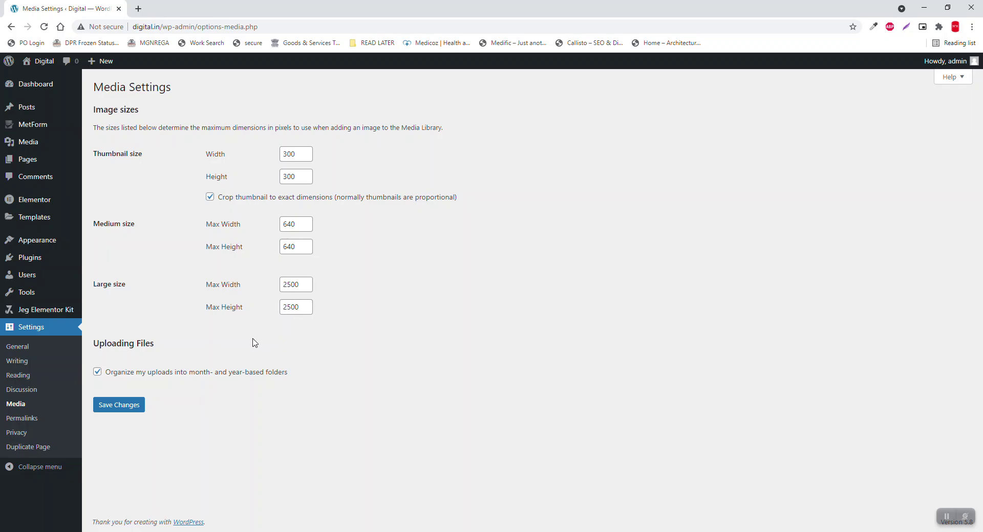
left_click(31, 423)
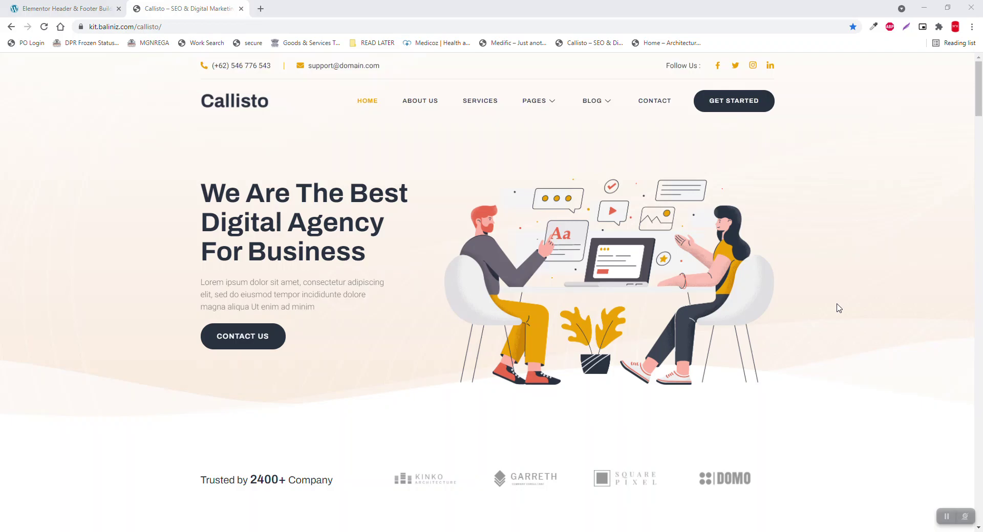
Step: Look through the Callisto demo homepage down to its Why Choose Us section and return to the Elementor Header & Footer Builder
scroll(845, 302, "down", 5)
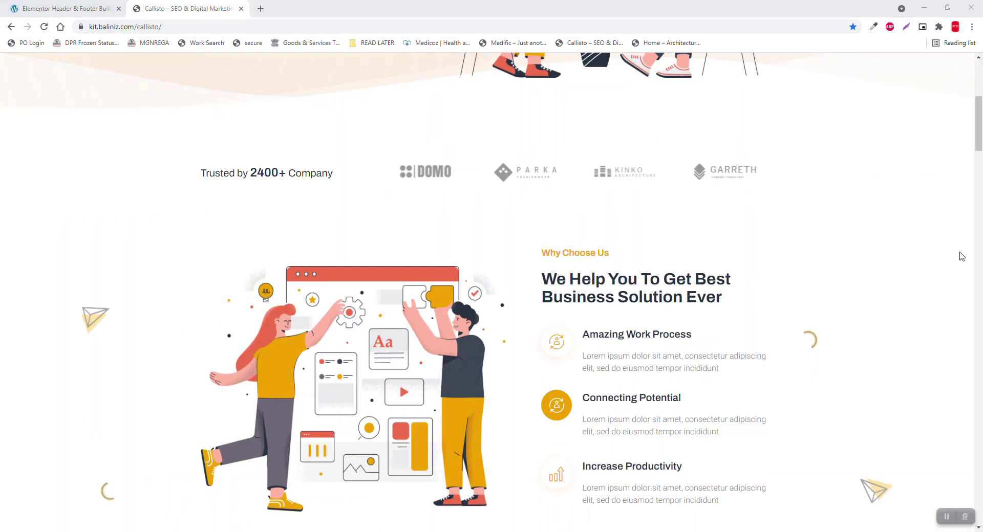
scroll(741, 204, "down", 1)
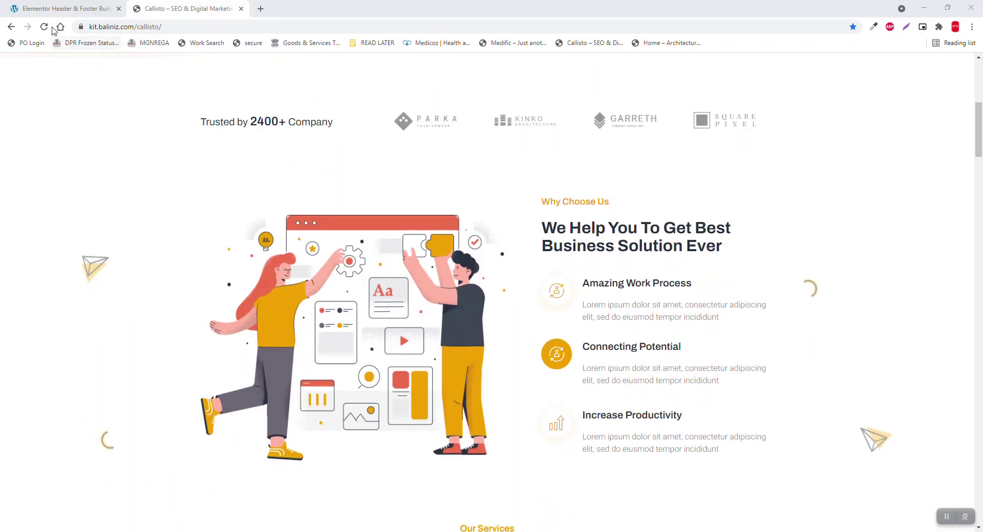
left_click(66, 6)
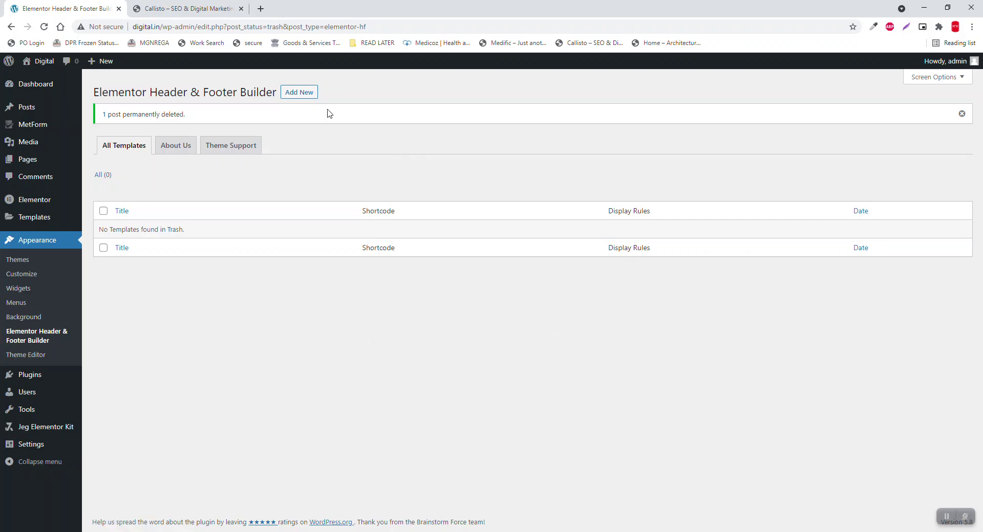
Step: Add a new header or footer template titled "Header" and set its template type to Header
left_click(306, 95)
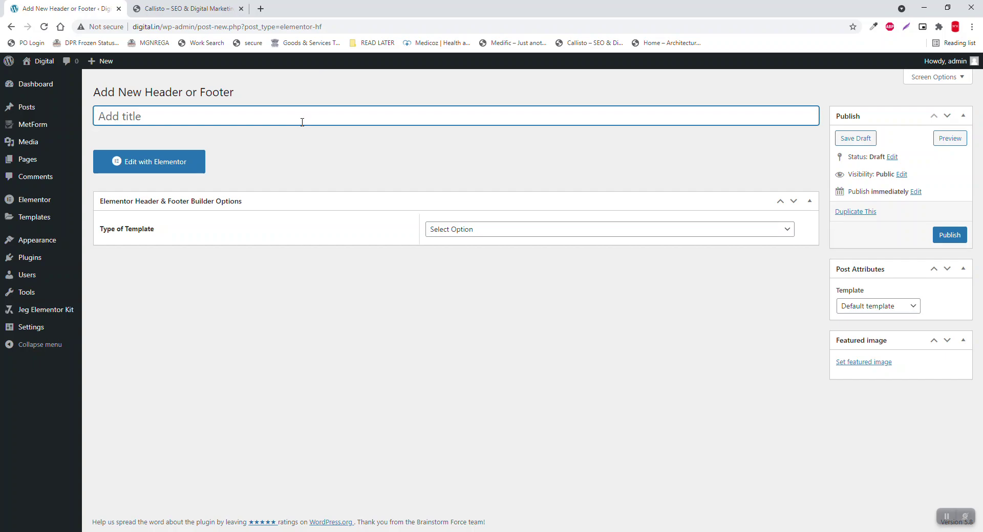
type("Header")
left_click(556, 234)
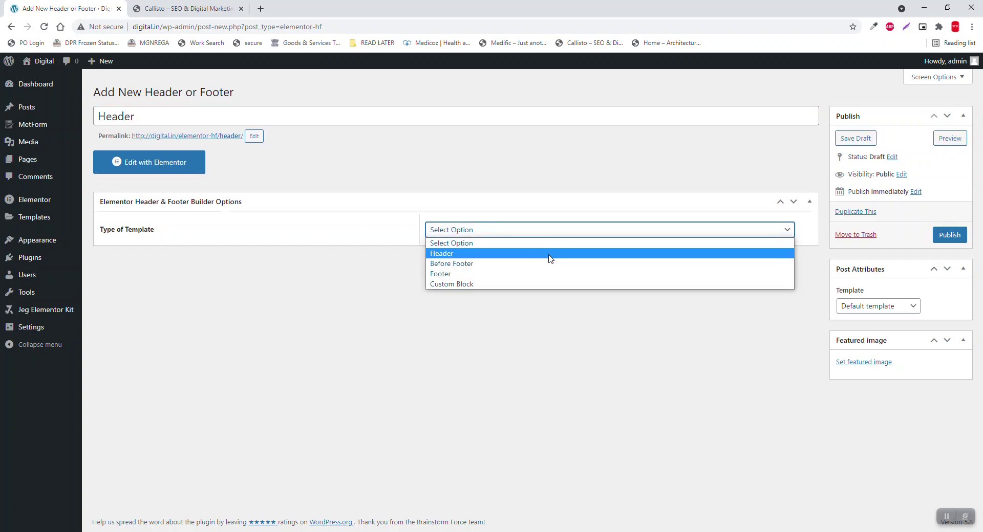
left_click(550, 254)
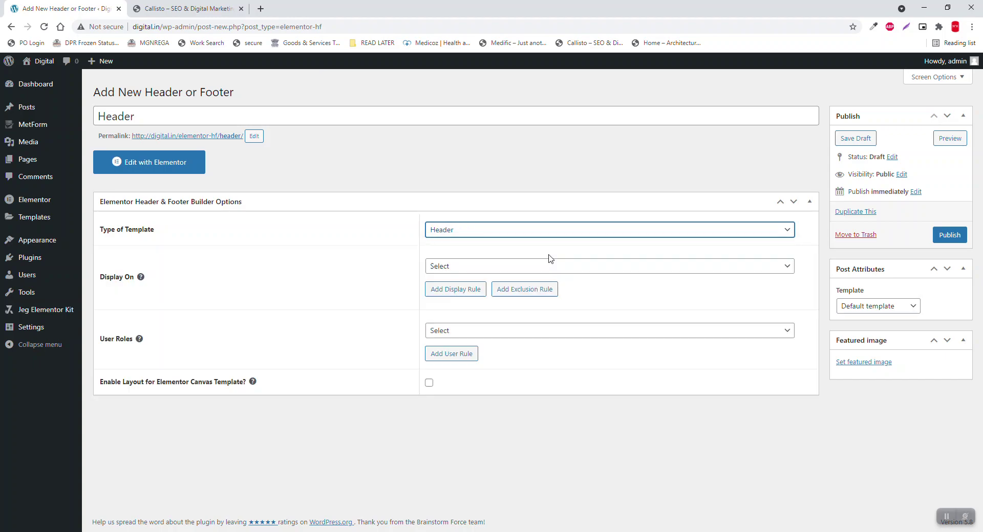
Step: Set the header template to display on the Entire Website for All user roles
left_click(545, 266)
left_click(542, 300)
left_click(497, 330)
left_click(485, 368)
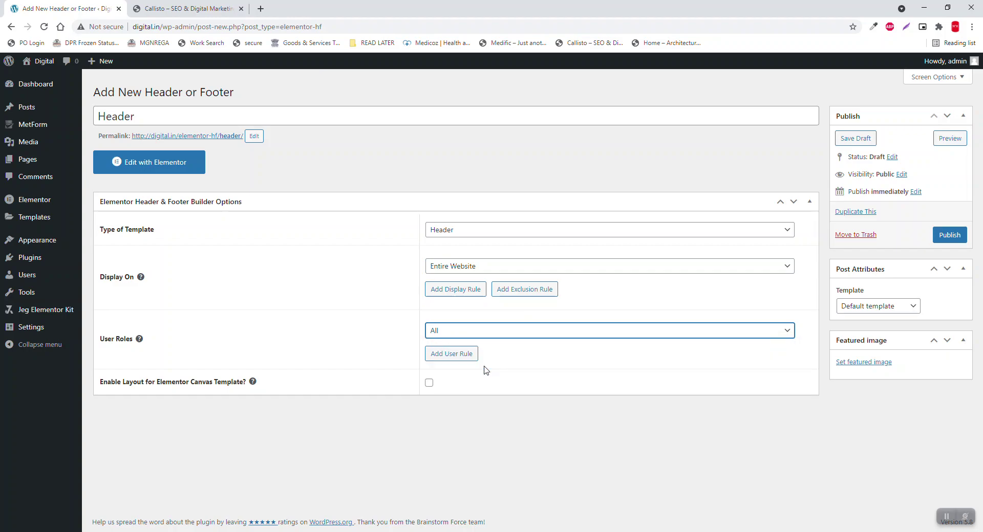
Step: Assign the Elementor Canvas page template to the header and publish it
left_click(898, 308)
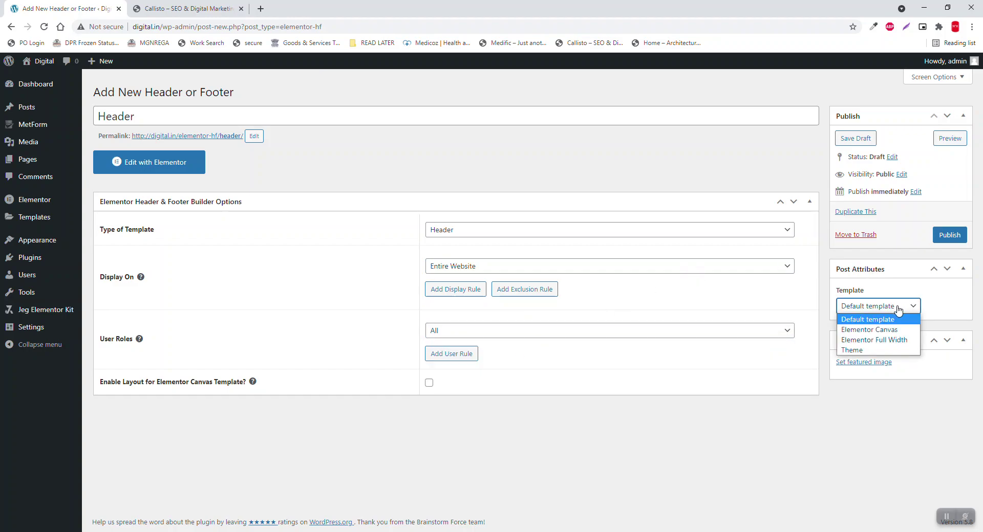
left_click(896, 330)
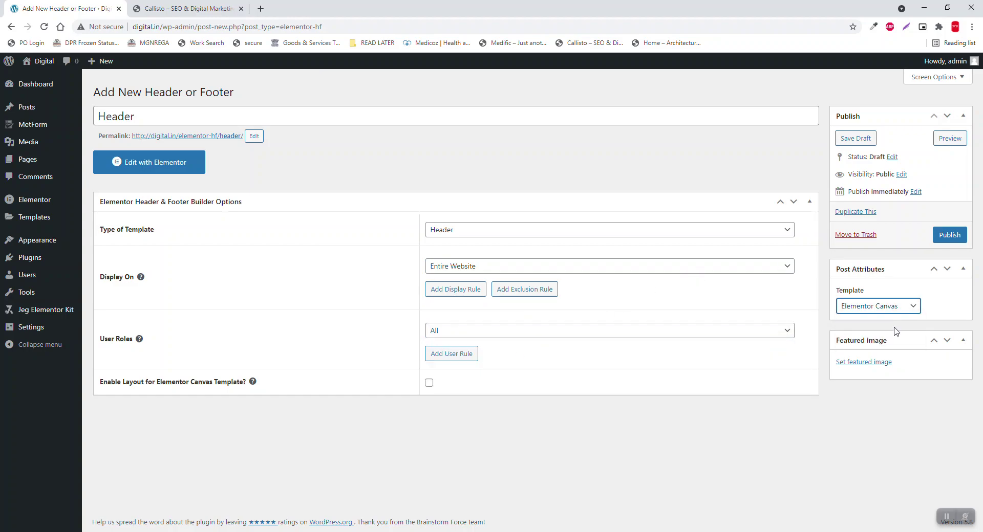
left_click(949, 235)
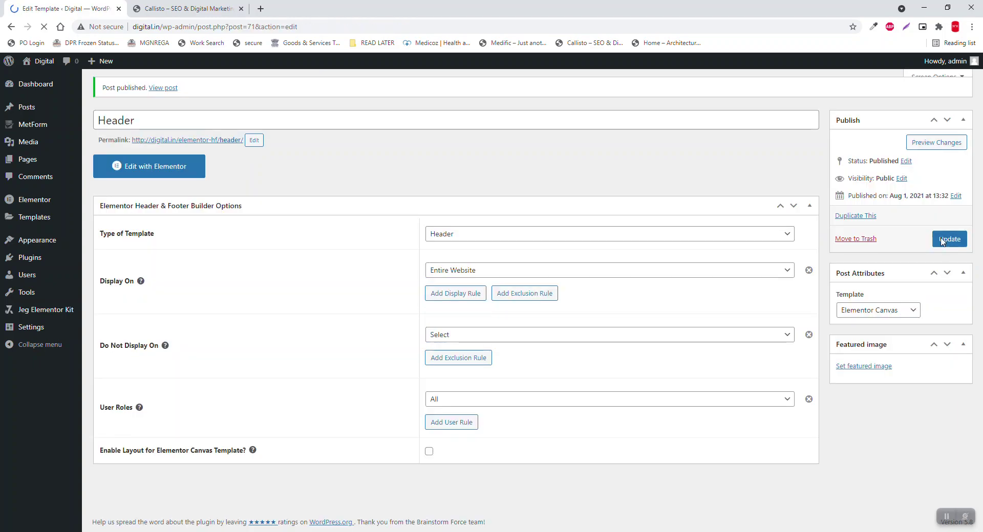
Step: Open the header template in the Elementor editor and add a two-column section with a narrow first column and a wide second one
left_click(179, 191)
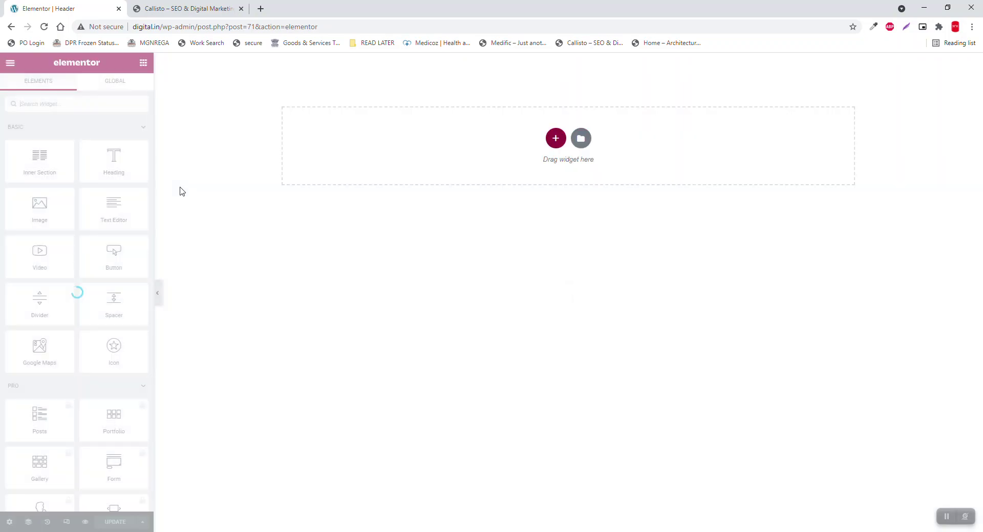
left_click(555, 138)
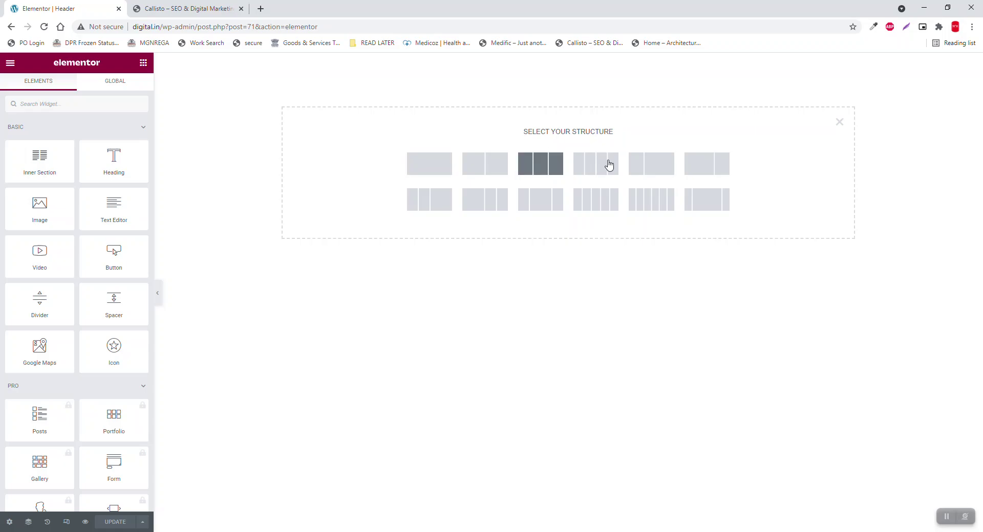
left_click(649, 161)
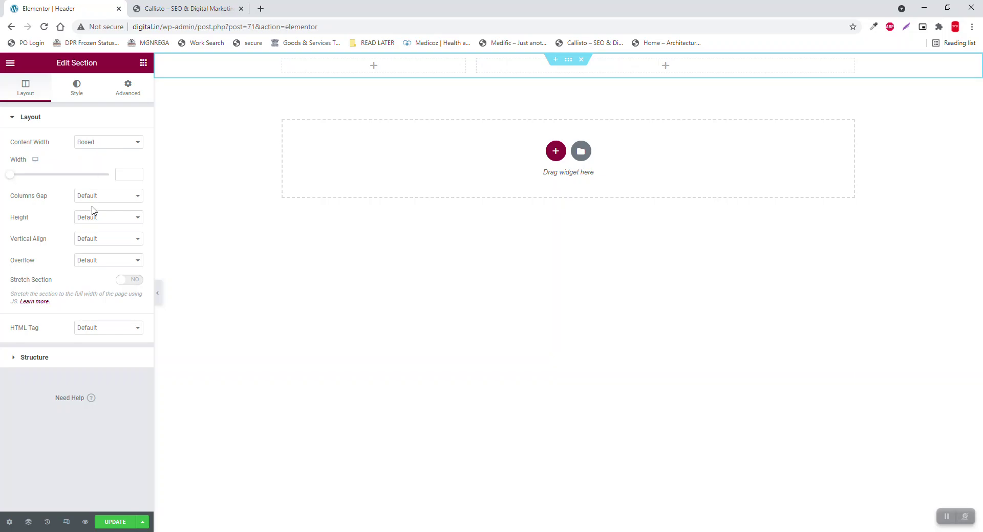
Step: Choose the section's vertical alignment and set its unlinked top and bottom padding to 15 px
left_click(95, 241)
left_click(97, 265)
left_click(122, 92)
left_click(129, 195)
double_click(23, 194)
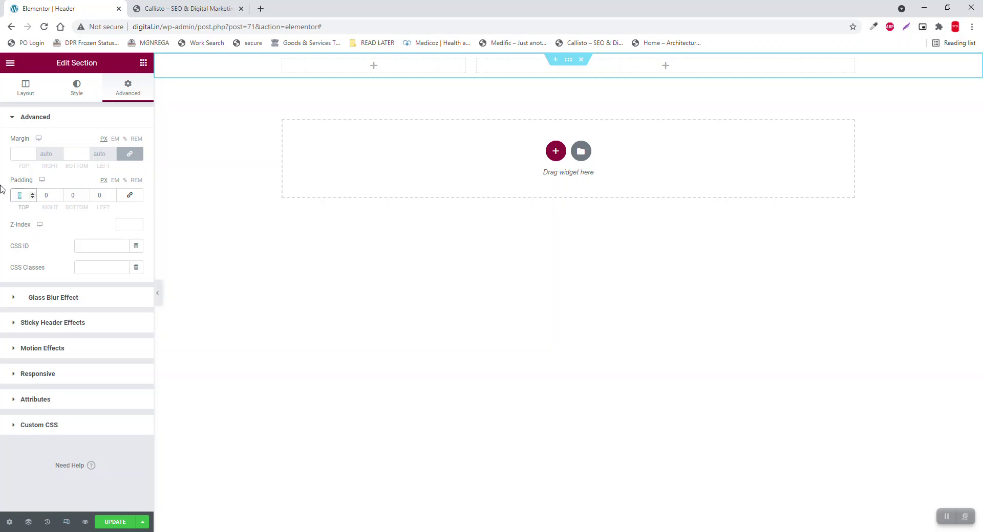
type("150")
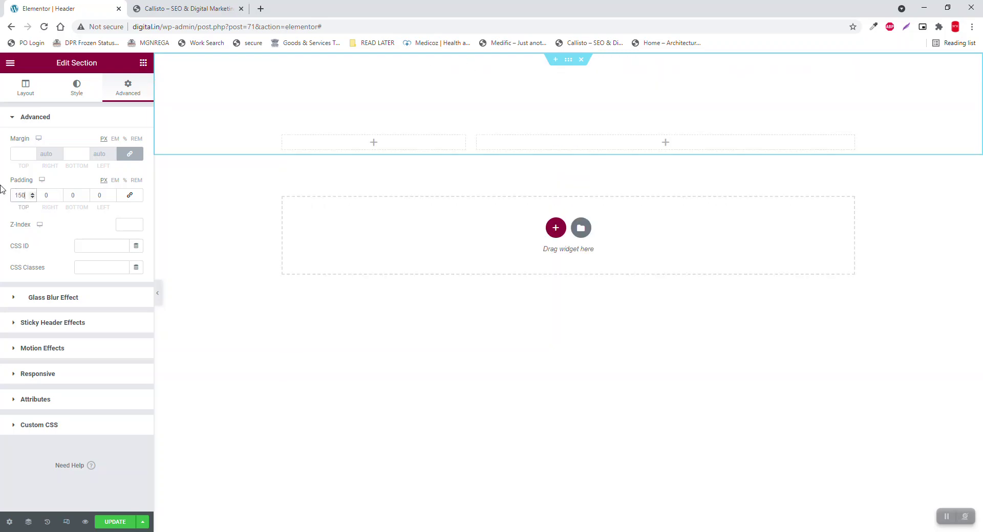
key("BackSpace")
key("Tab")
type("15")
key("BackSpace")
key("BackSpace")
key("Tab")
type("15")
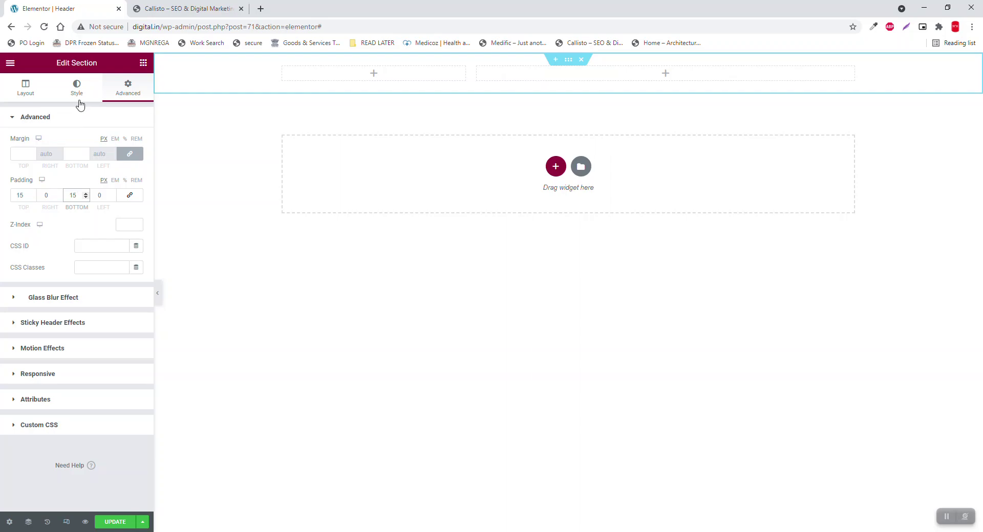
Step: Enable Sticky Header Effects for the section and turn on Transparent Header
left_click(73, 324)
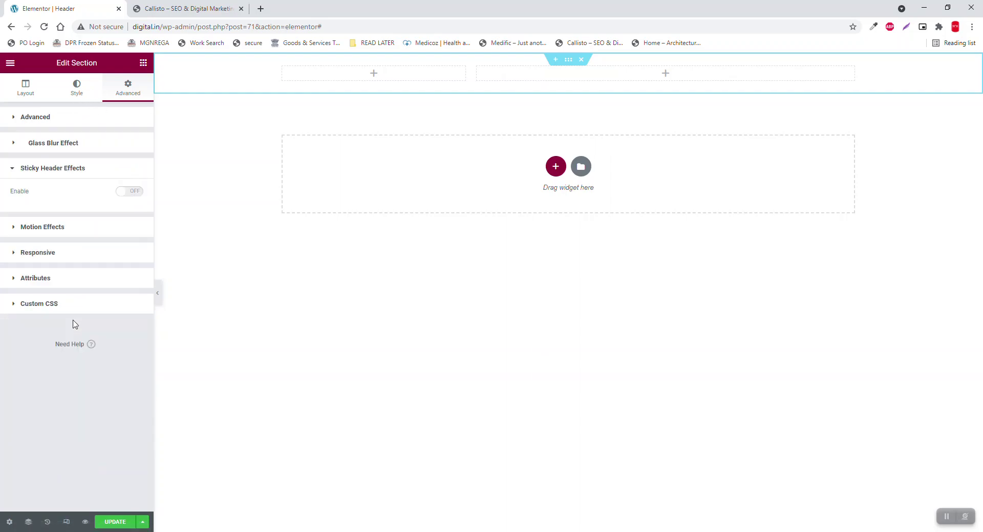
left_click(130, 192)
scroll(40, 263, "down", 2)
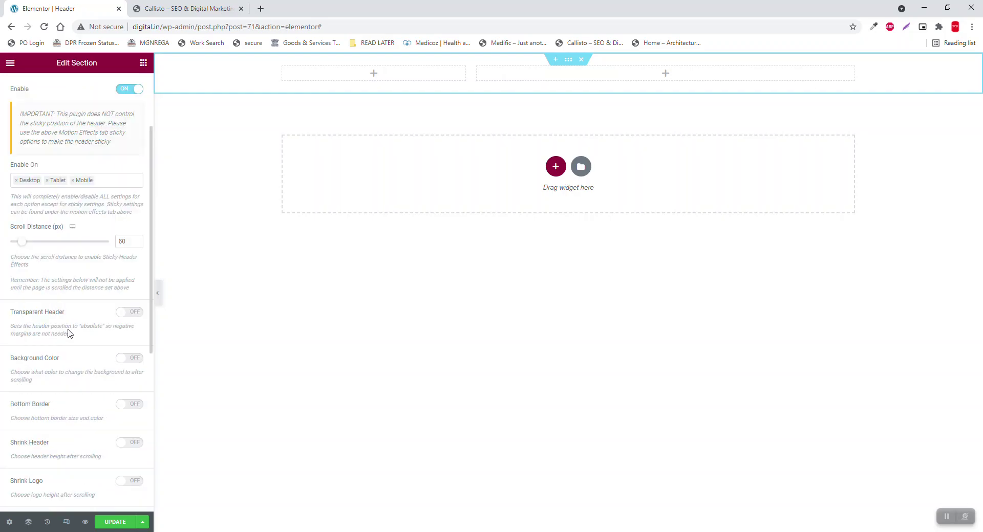
left_click(137, 315)
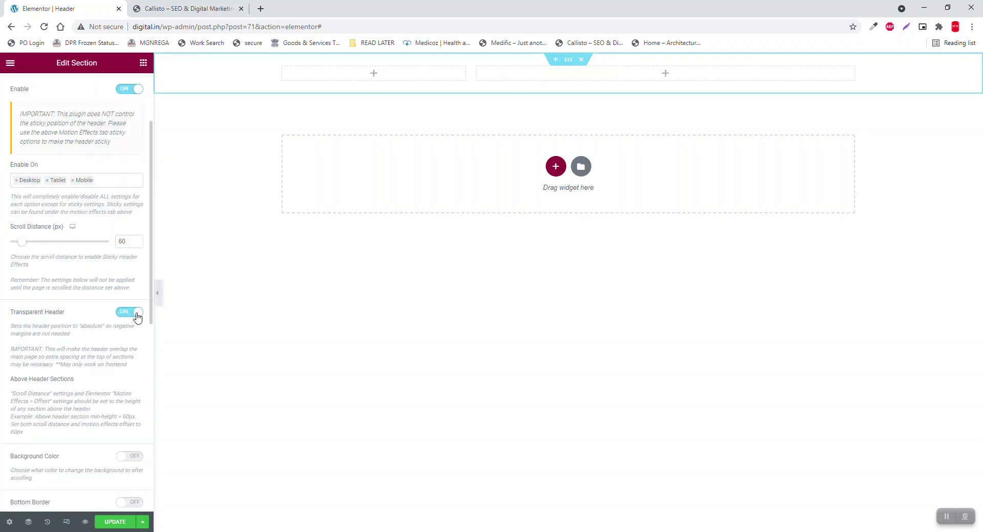
Step: Check the Callisto demo's header while scrolling, and enable the section's after-scroll background color with #FFFFFF
scroll(95, 314, "down", 2)
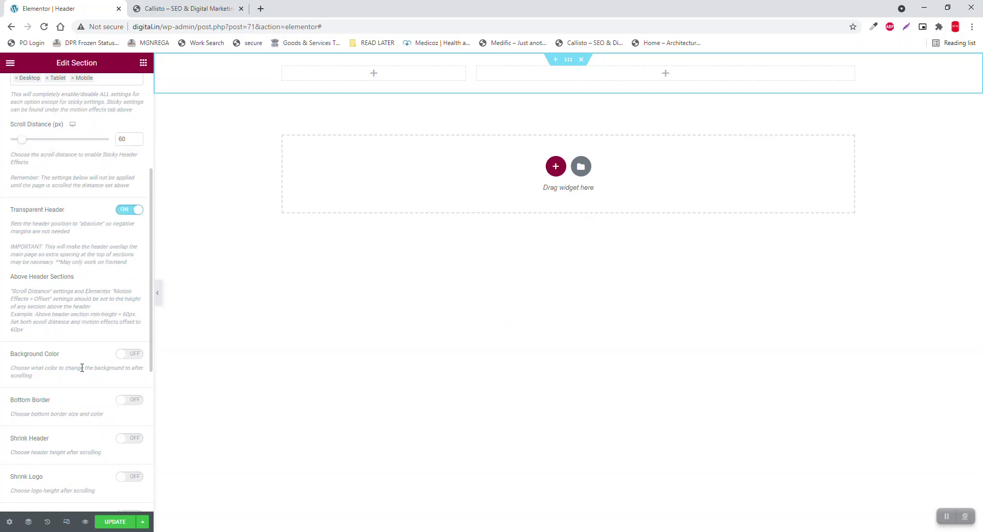
scroll(82, 370, "down", 1)
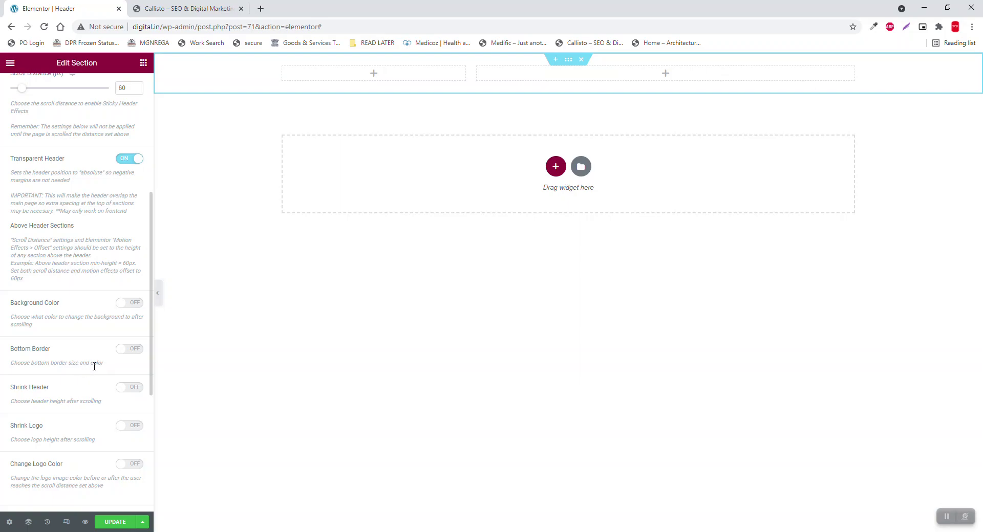
left_click(134, 306)
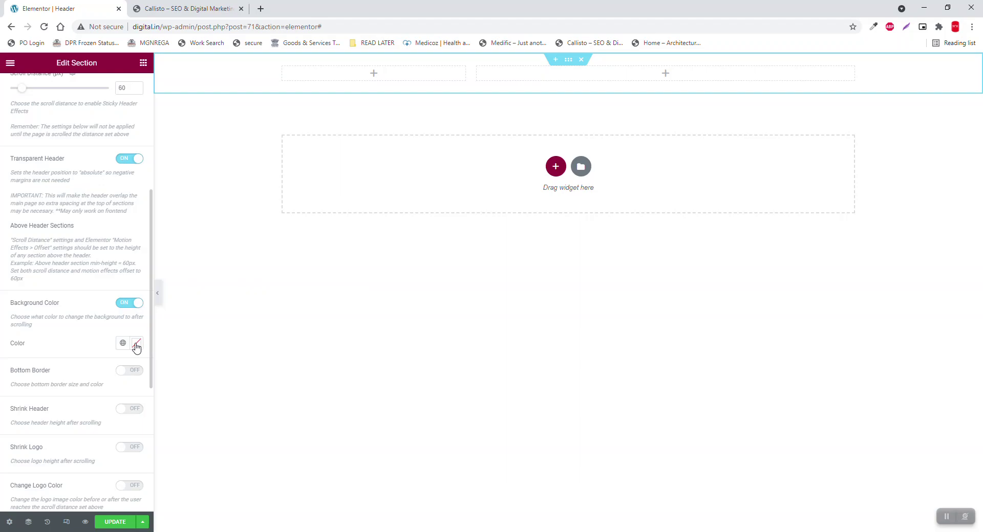
left_click(156, 8)
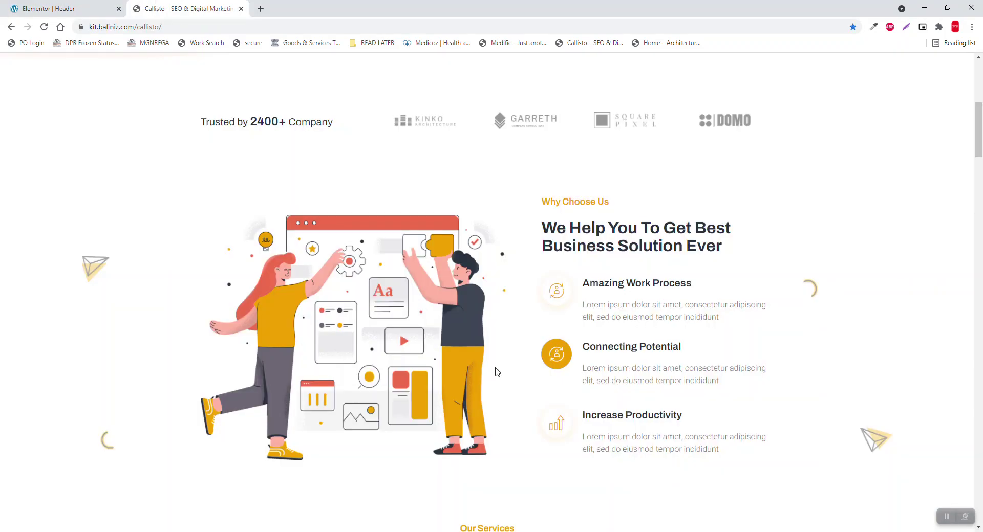
scroll(495, 372, "up", 7)
scroll(474, 140, "down", 5)
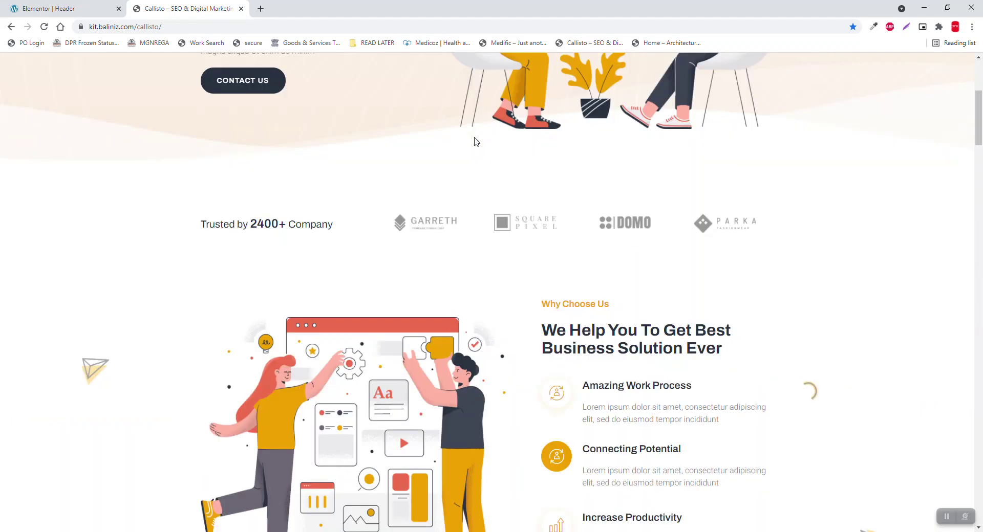
scroll(475, 146, "up", 5)
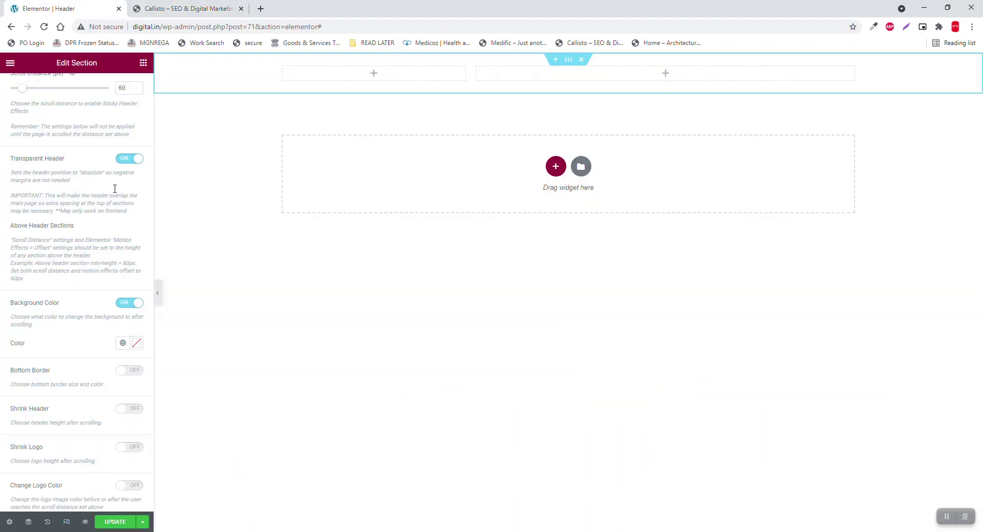
left_click(136, 343)
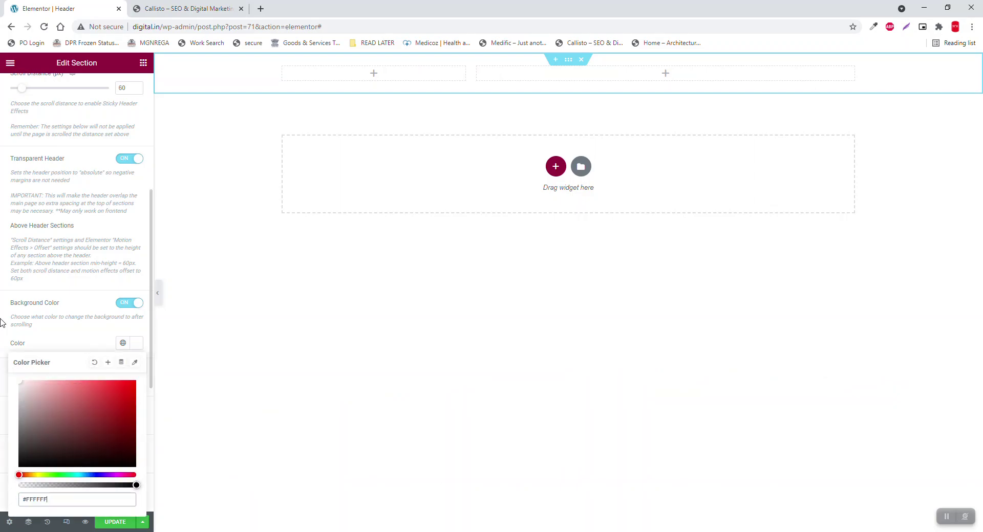
left_click(71, 345)
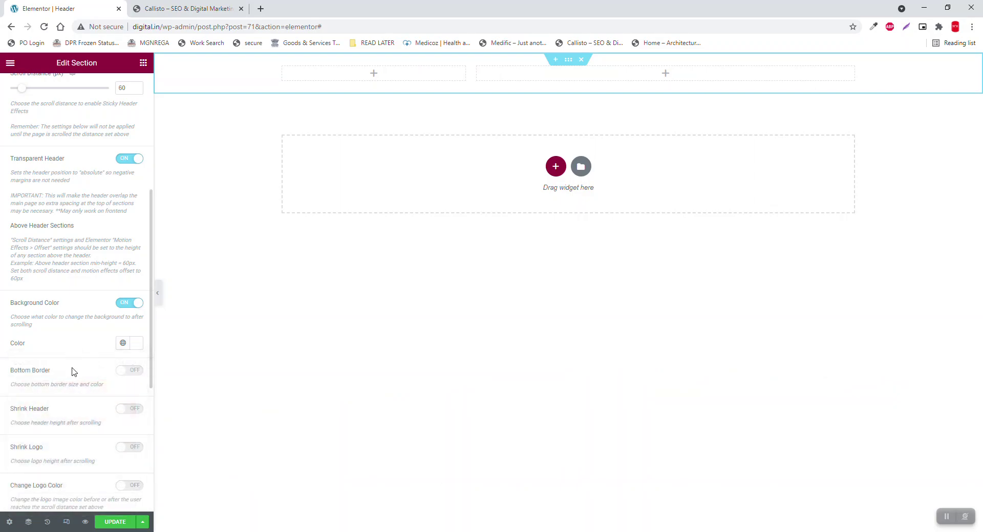
Step: Enable the sticky header's bottom border with a thickness of 1 px and the color #FBF3F3
scroll(88, 445, "down", 5)
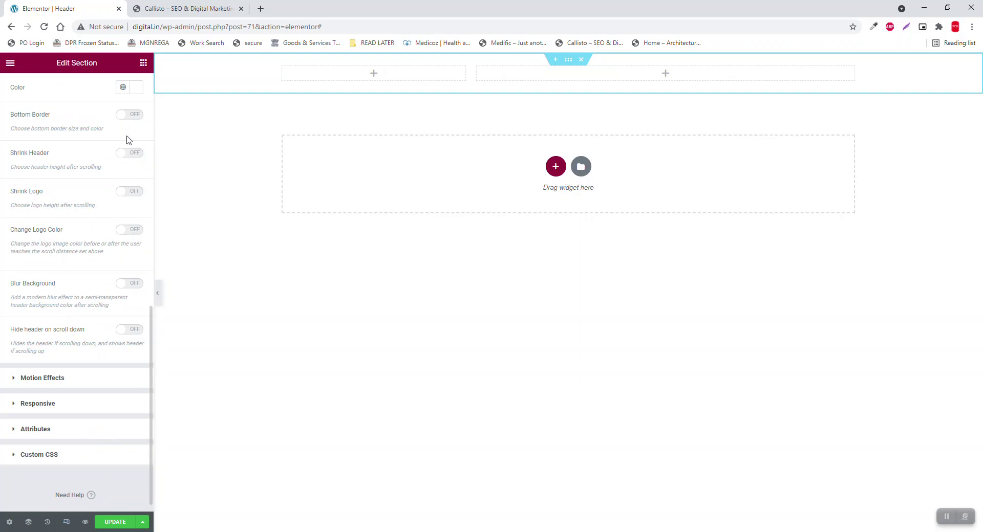
left_click(134, 114)
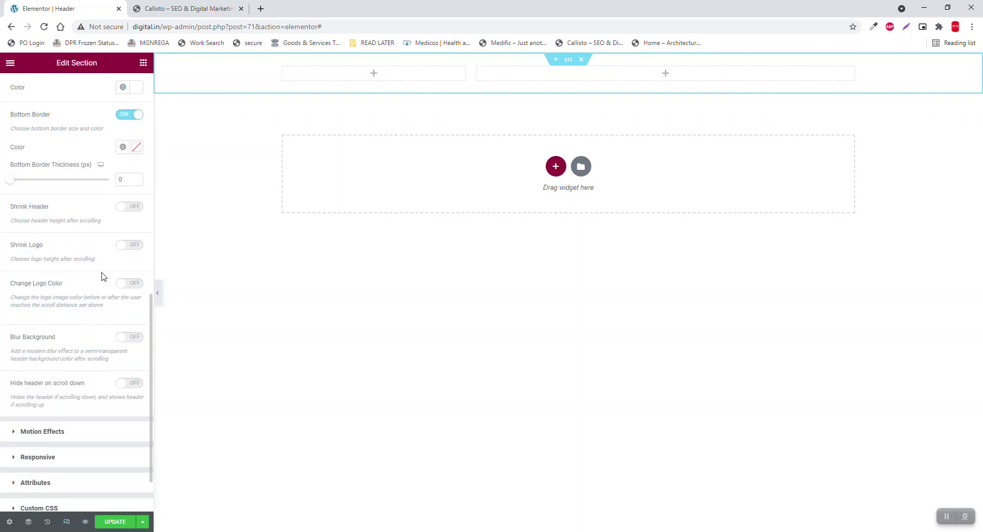
left_click(135, 177)
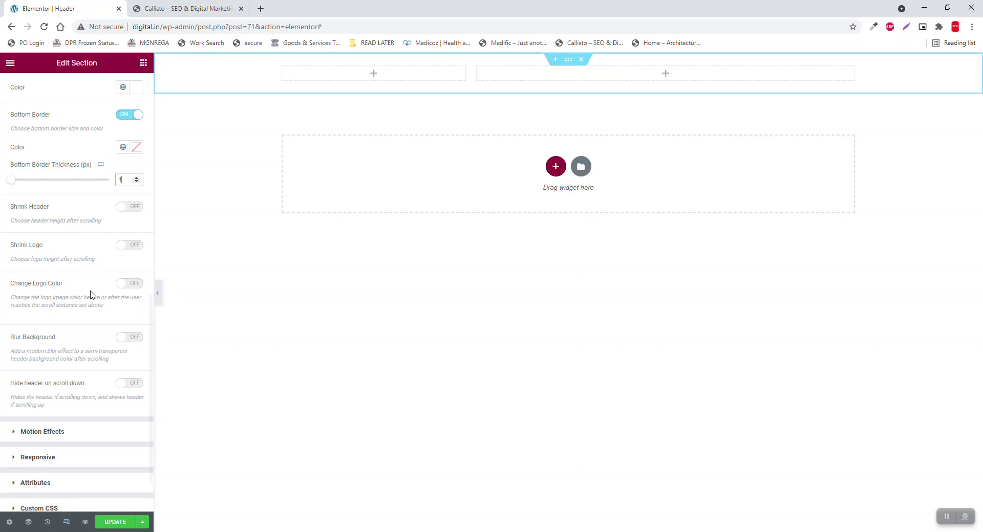
left_click(135, 148)
left_click(135, 149)
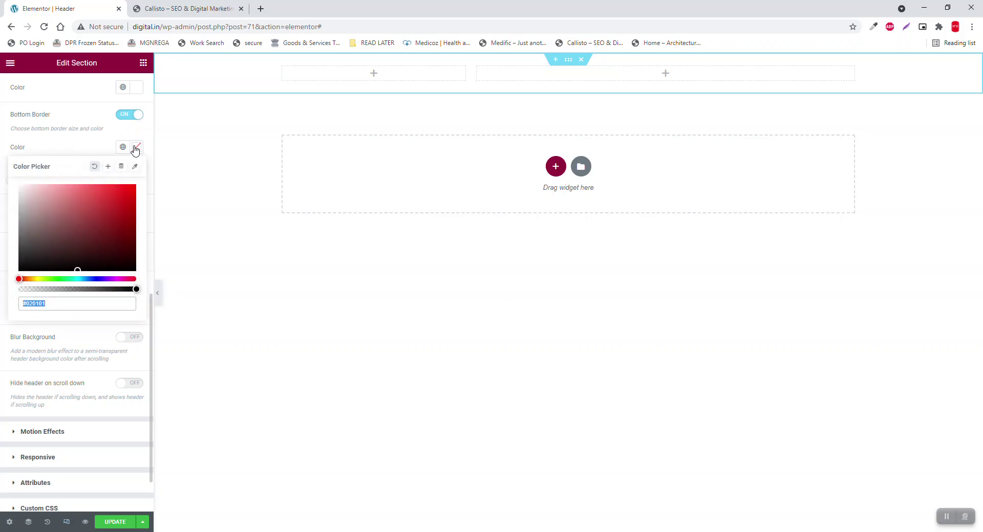
left_click(23, 186)
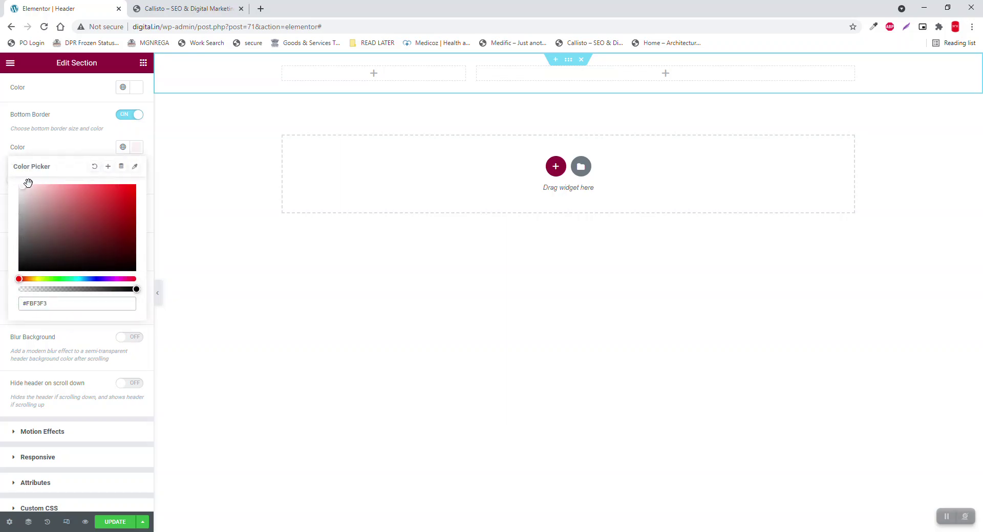
left_click(159, 293)
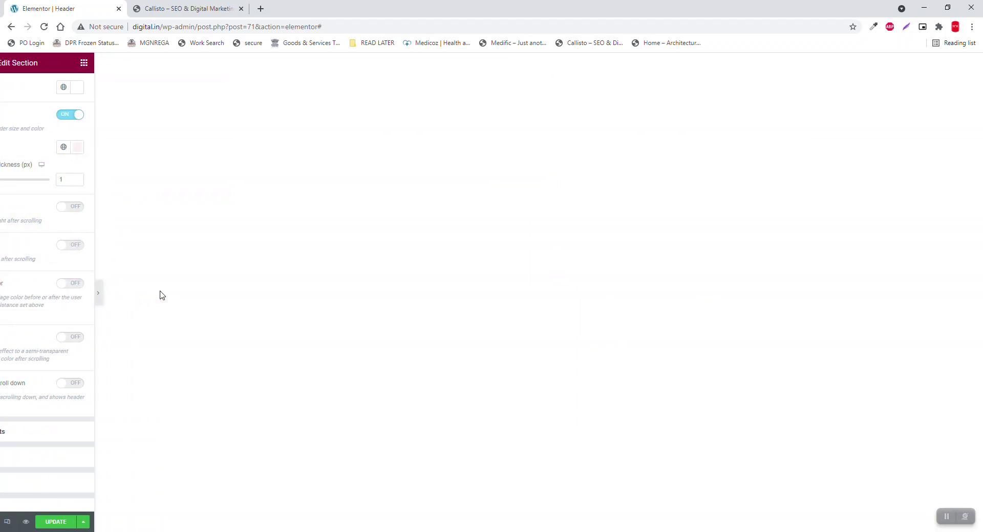
left_click(3, 293)
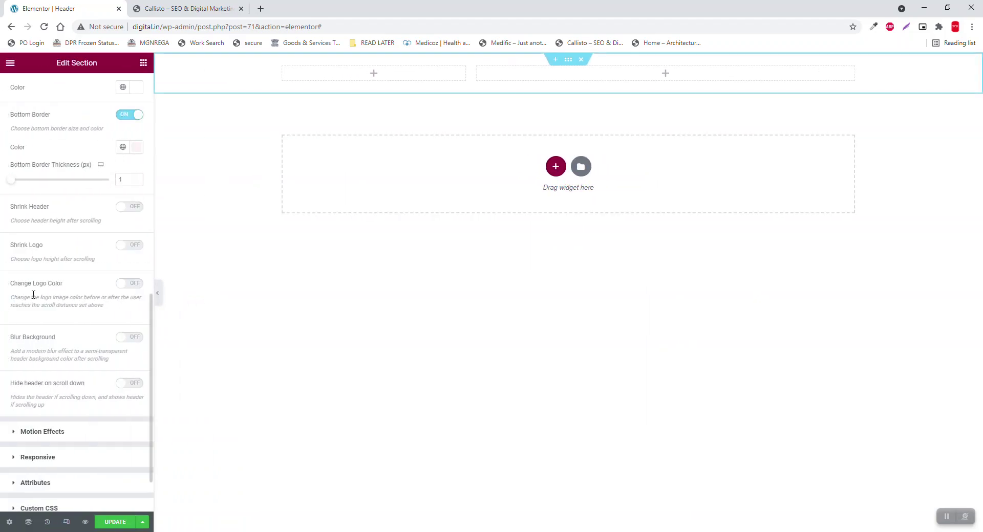
scroll(98, 215, "up", 4)
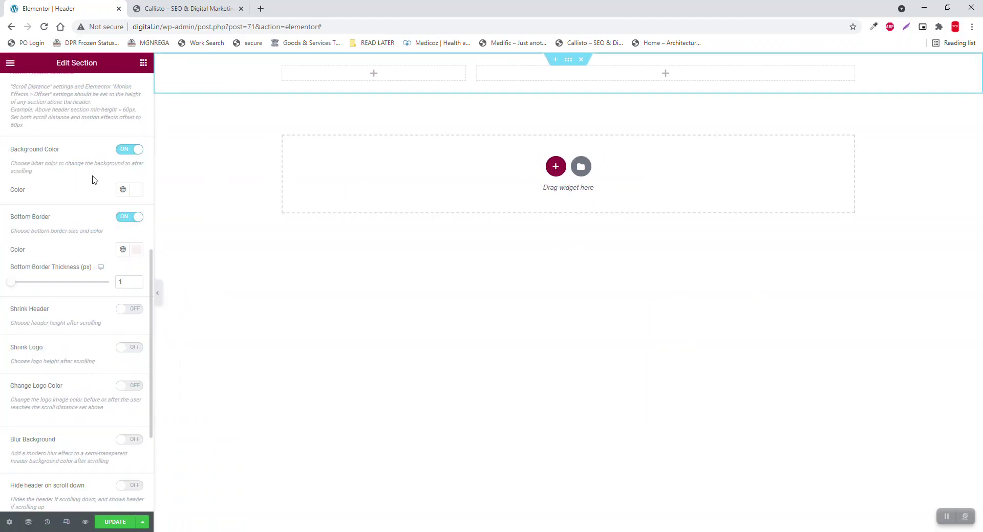
Step: Search the widgets for "site" and place a Site Title widget in the section's first column
left_click(143, 63)
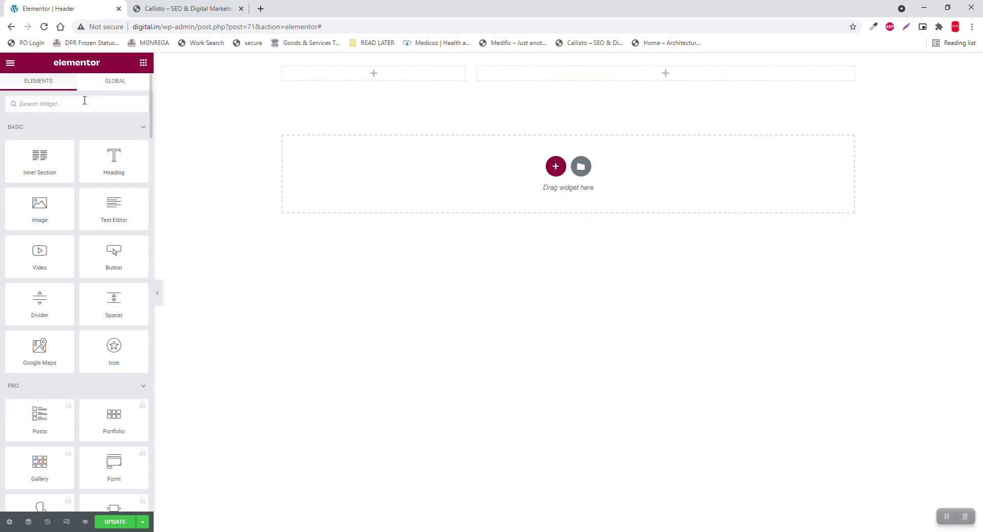
left_click(85, 100)
type("site")
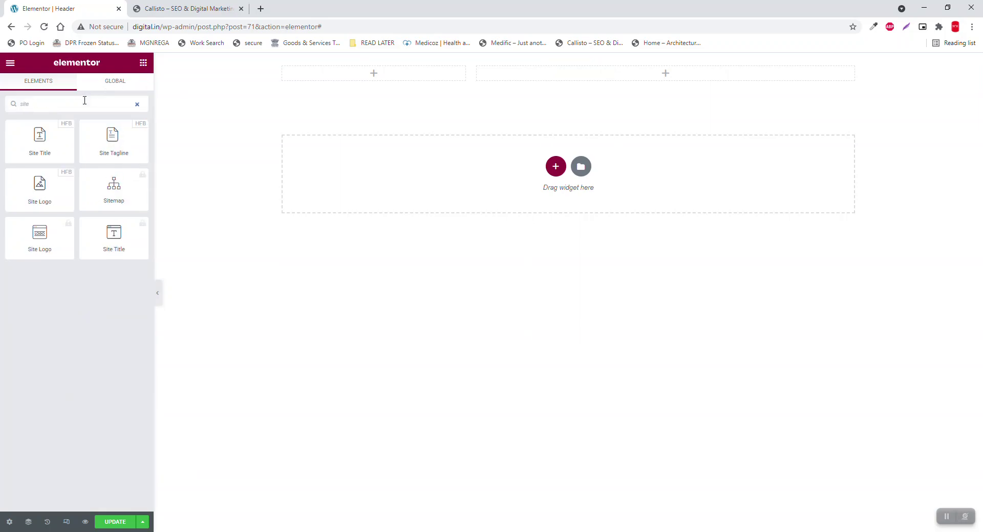
left_click_drag(47, 193, 344, 82)
left_click_drag(39, 141, 391, 84)
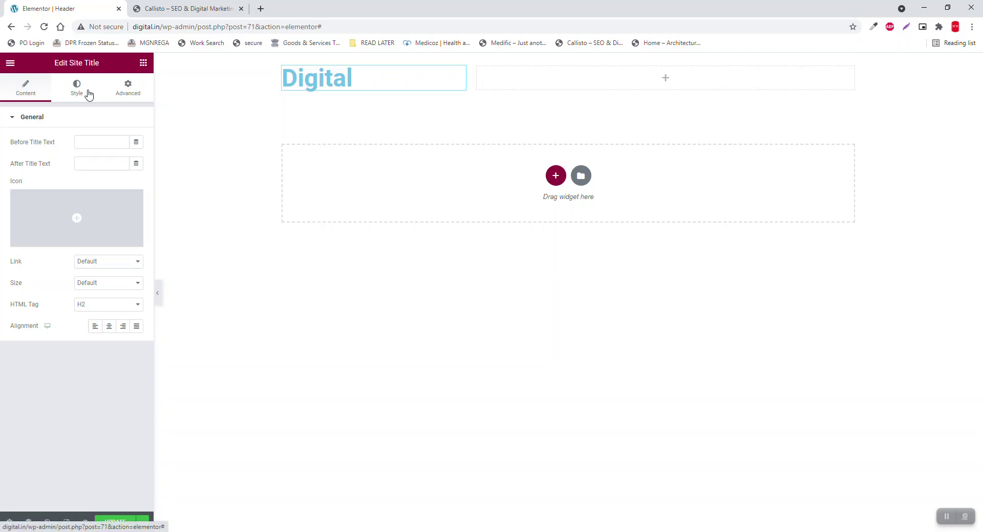
Step: Compare the Callisto demo's colors and set the site's Primary global color to #1C1E1E
left_click(10, 63)
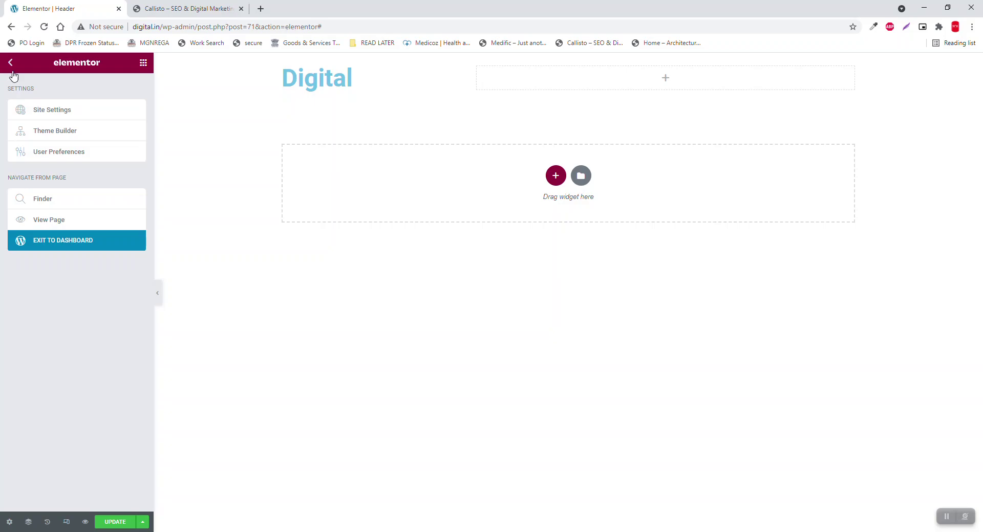
left_click(44, 111)
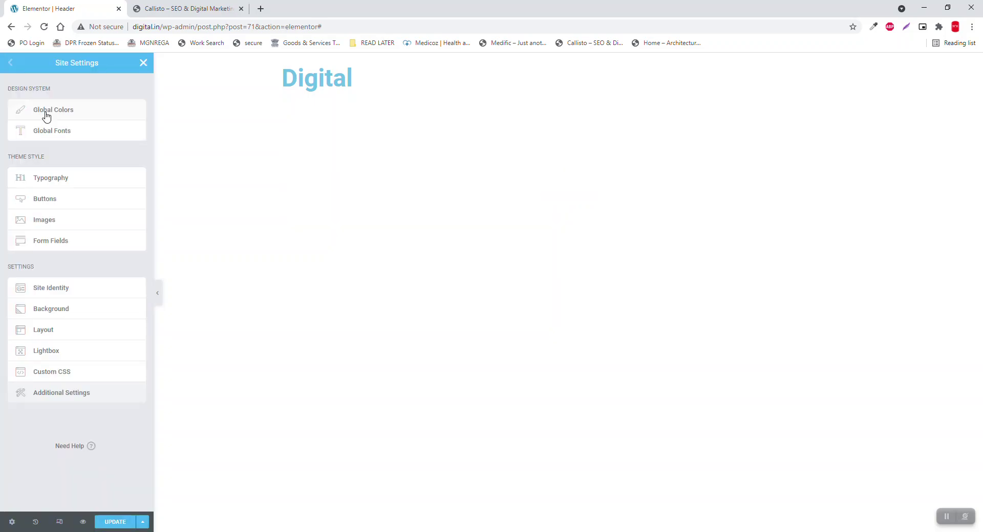
left_click(73, 110)
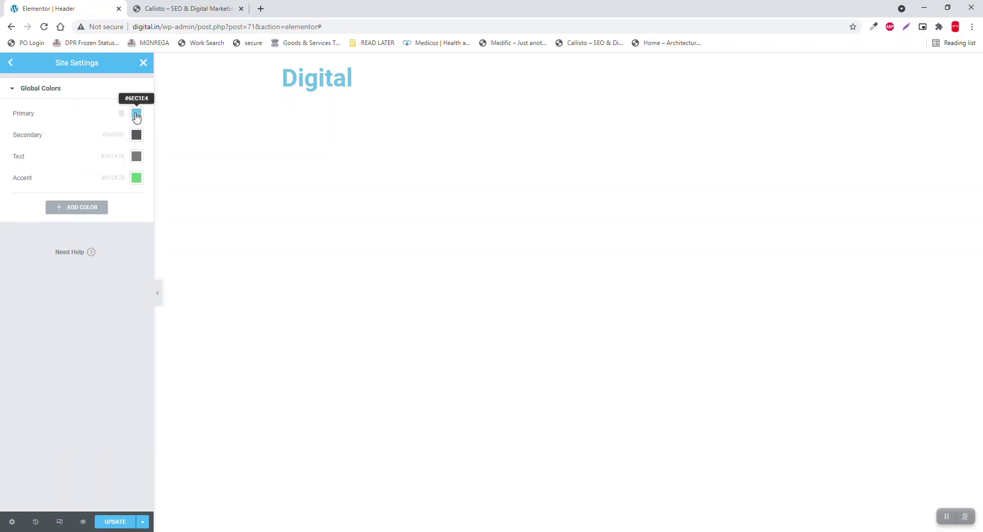
left_click(184, 9)
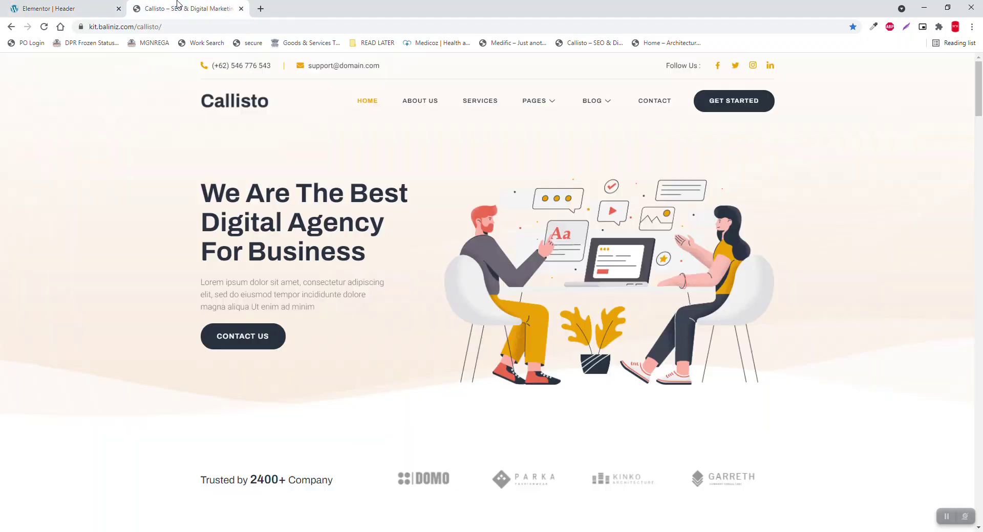
scroll(389, 153, "down", 2)
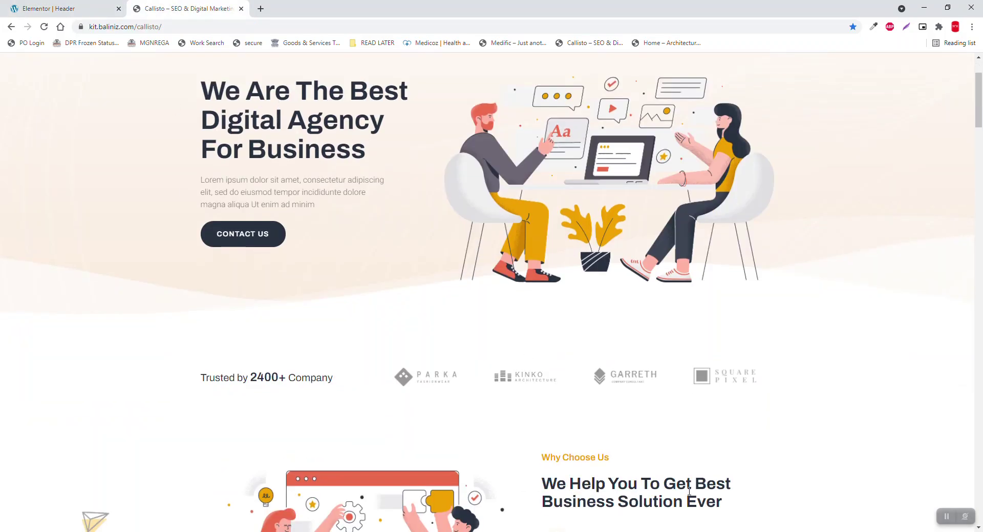
scroll(686, 491, "down", 1)
left_click(60, 5)
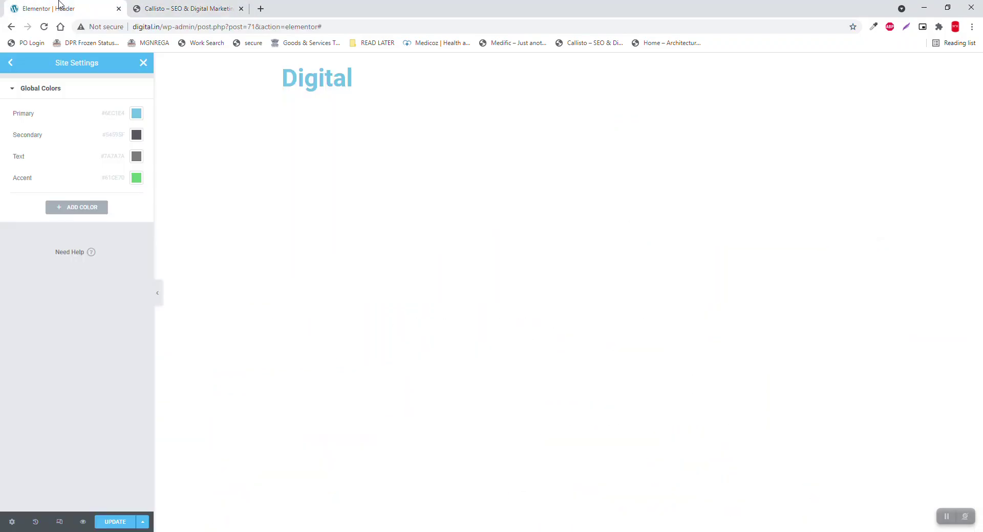
left_click(136, 113)
left_click(24, 225)
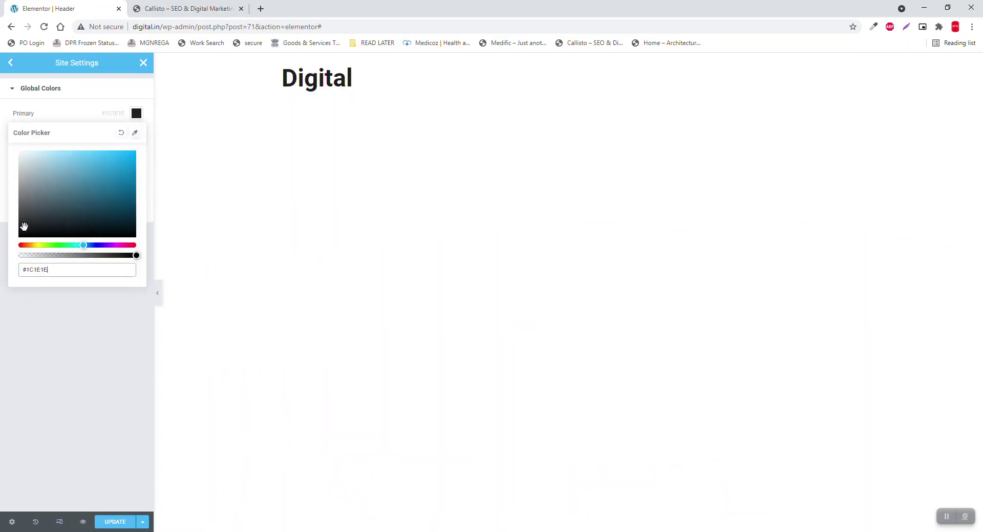
Step: Pick the orange f99226 from the color picker extension's history and set it as the site's Accent global color
left_click(24, 336)
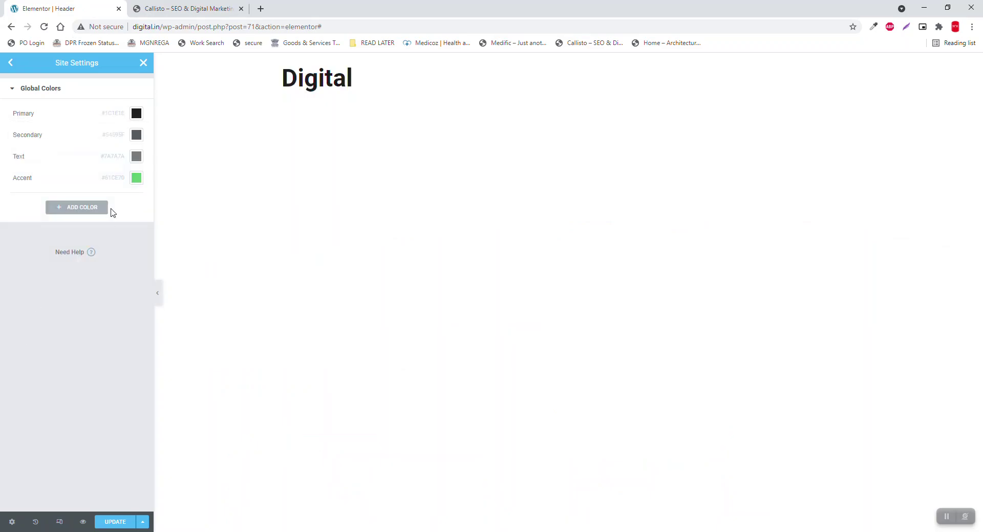
left_click(137, 178)
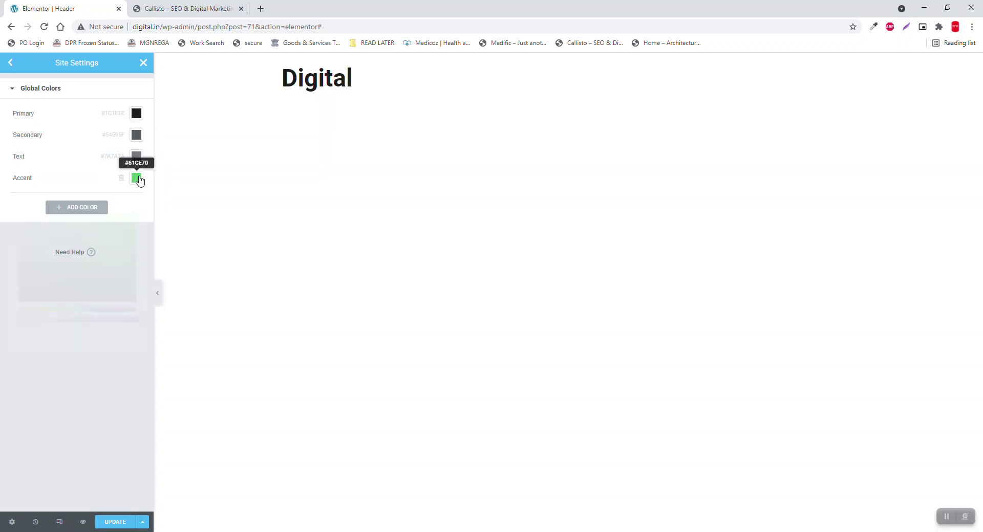
left_click(873, 27)
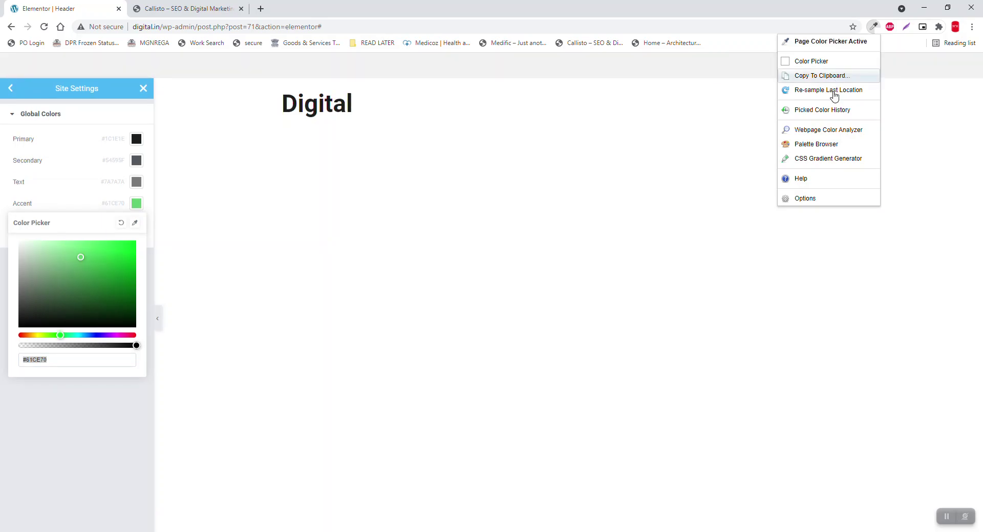
left_click(832, 110)
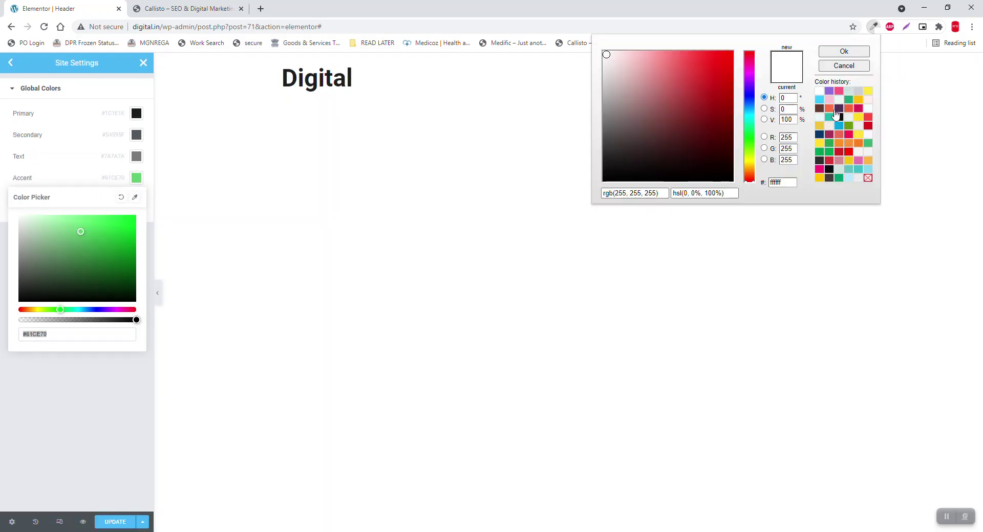
left_click(858, 101)
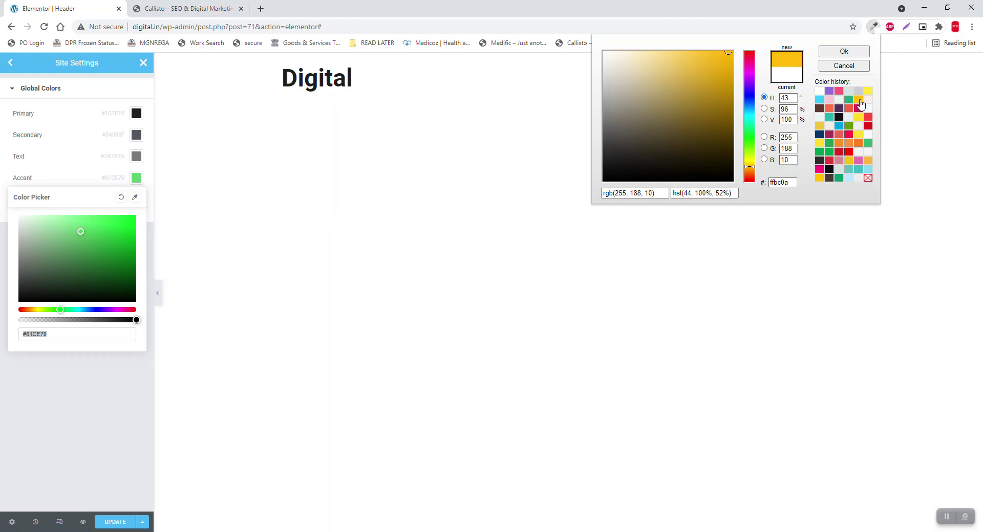
left_click_drag(788, 183, 680, 192)
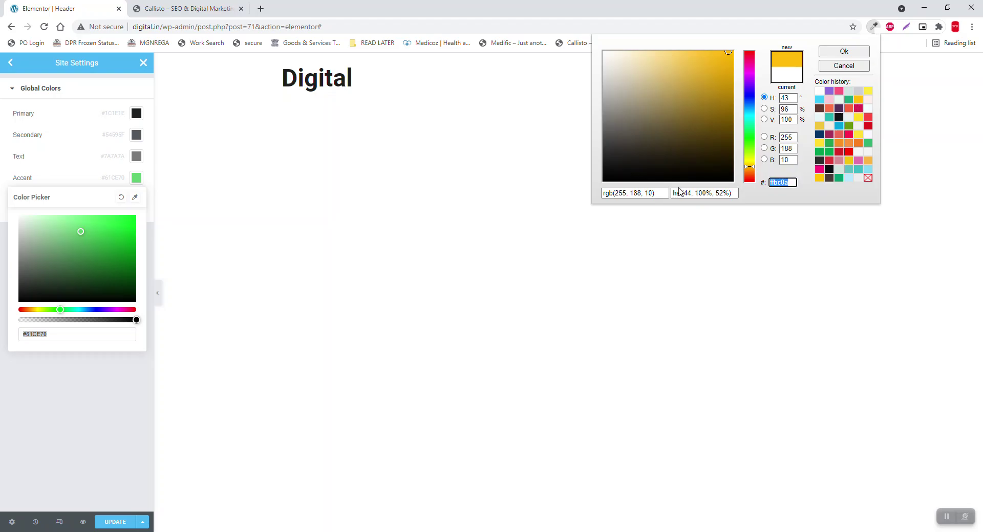
left_click(839, 144)
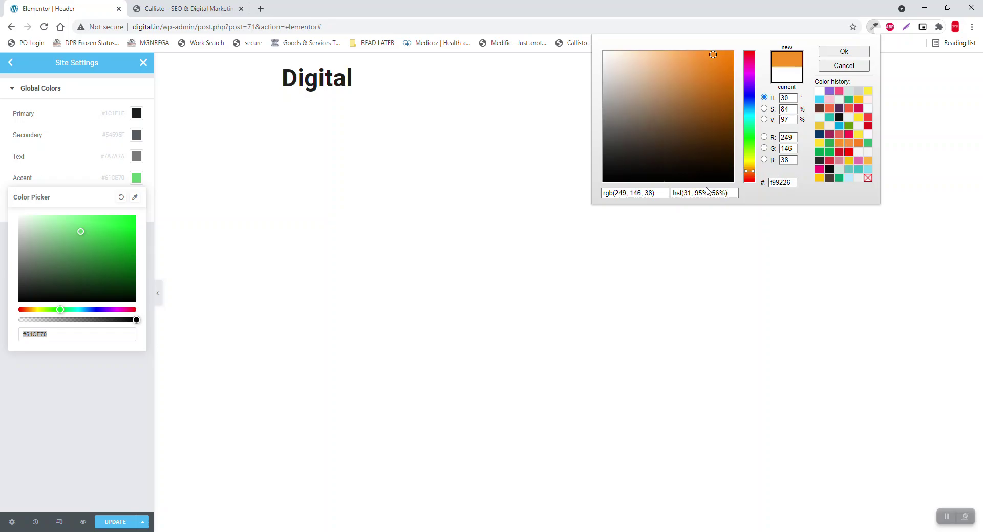
left_click_drag(794, 183, 557, 184)
key("ctrl+c")
left_click(71, 335)
key("ctrl+v")
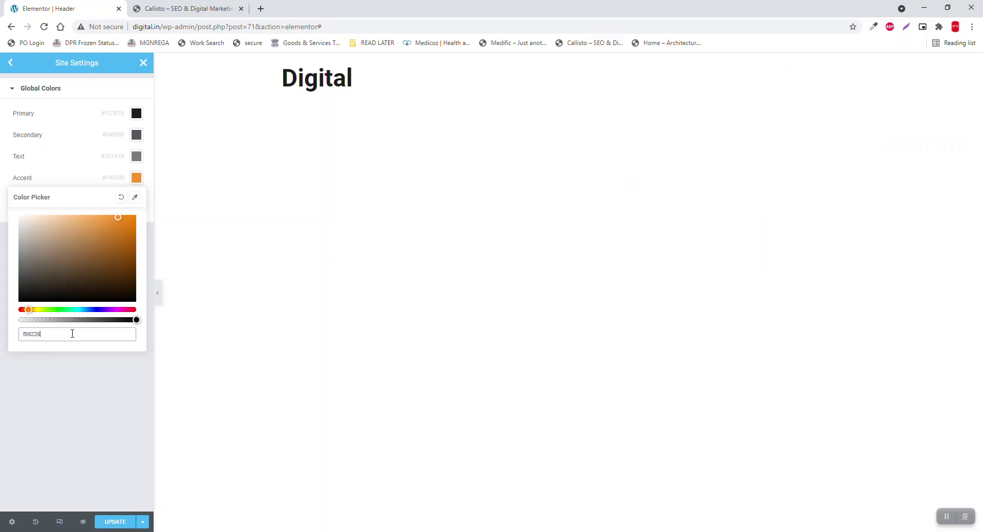
left_click(60, 377)
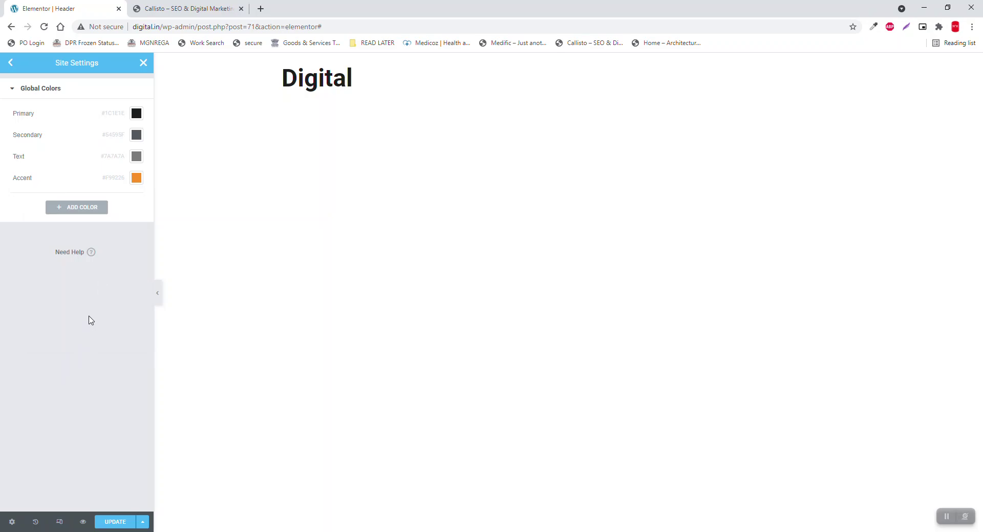
Step: Save the updated global colors and leave the site settings
left_click(138, 157)
left_click(136, 156)
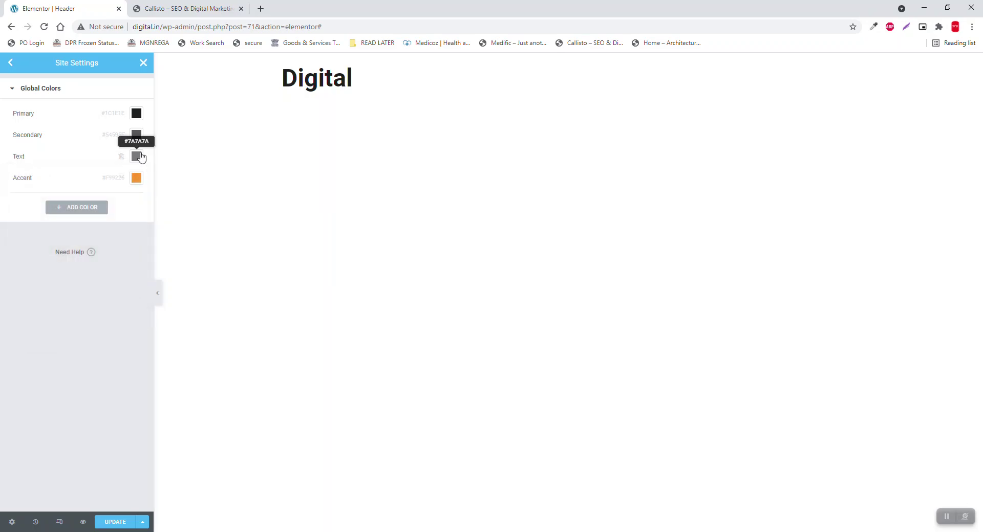
left_click(111, 524)
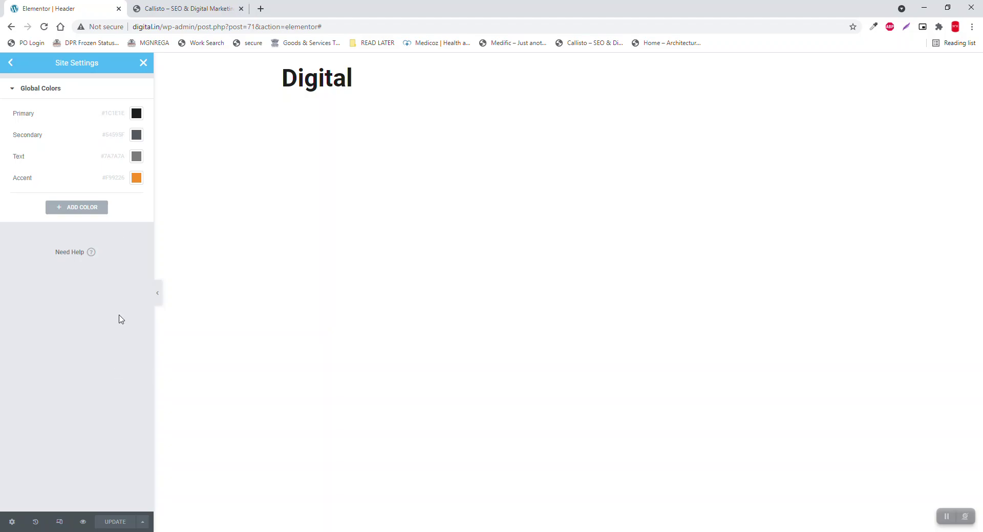
left_click(143, 63)
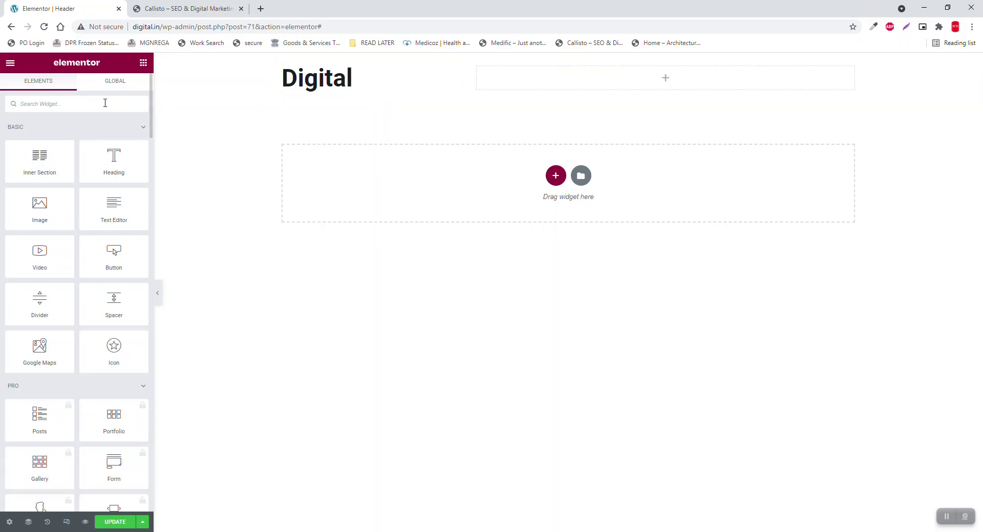
Step: Search the widgets for "nav", place the HFB Navigation Menu widget in the header's second column, and set its alignment to Right
type("nav")
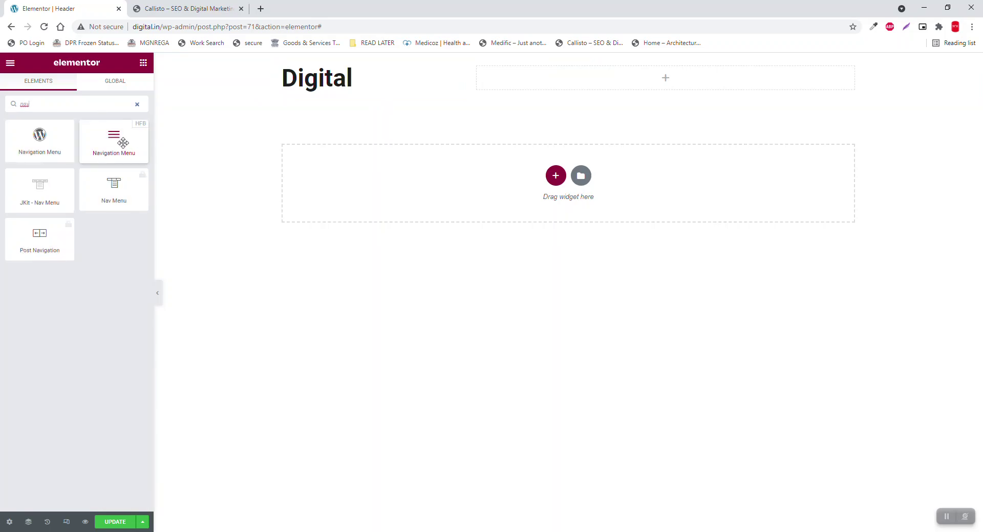
left_click_drag(121, 140, 732, 84)
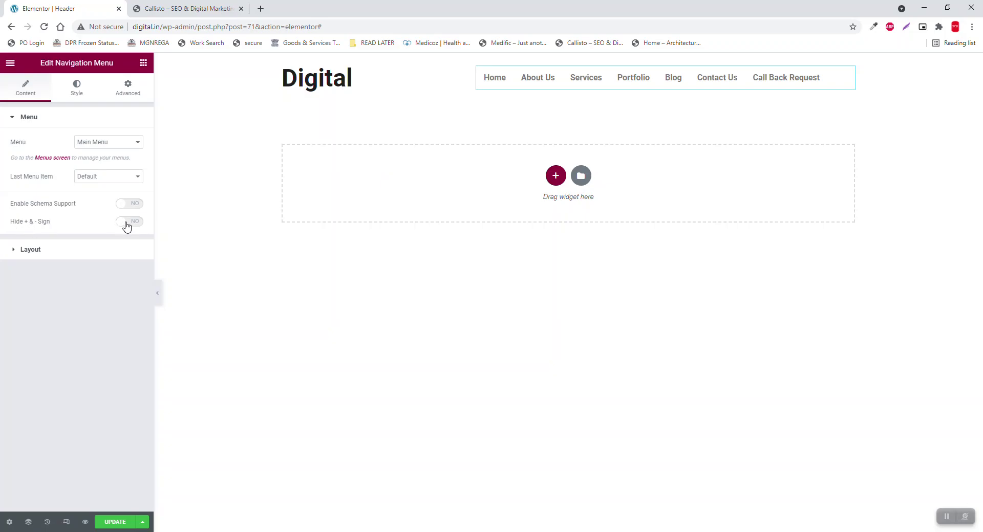
left_click(80, 251)
left_click(123, 189)
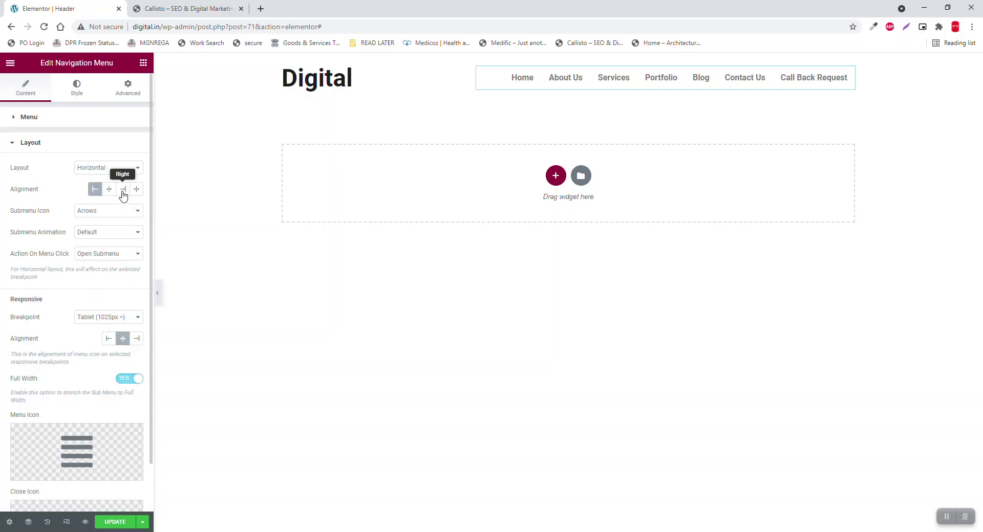
Step: Set the navigation menu's last menu item to Button
left_click(68, 119)
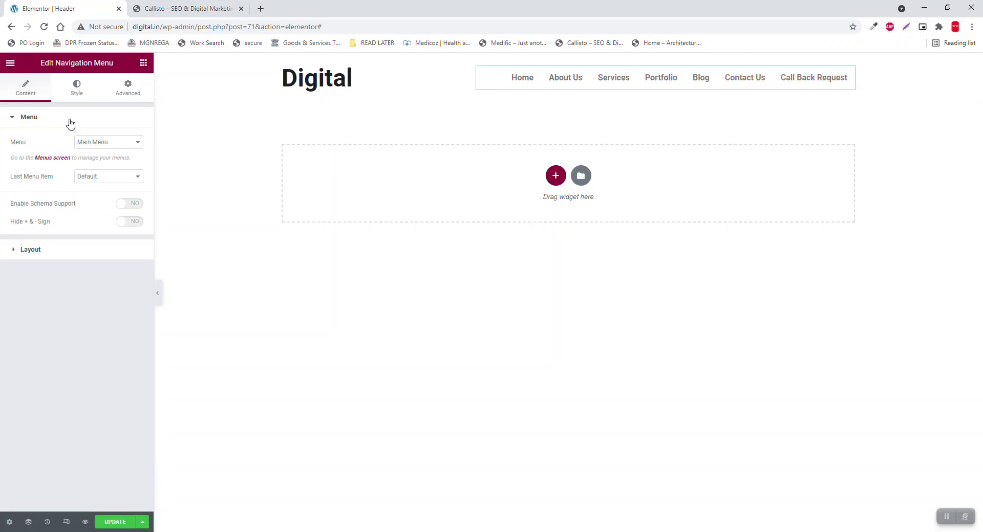
left_click(85, 176)
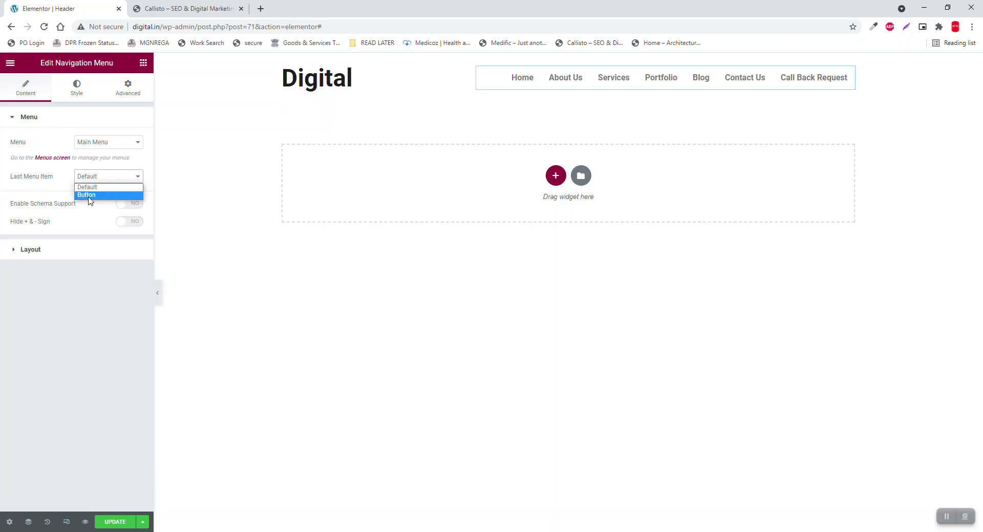
left_click(89, 195)
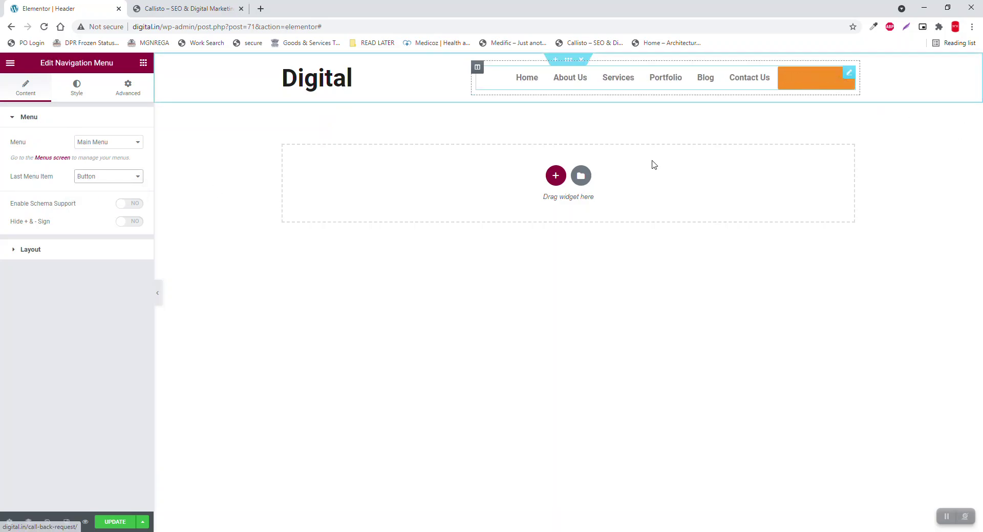
Step: Review the navigation menu's layout and style options and compare them with the Callisto demo's header menu
left_click(44, 250)
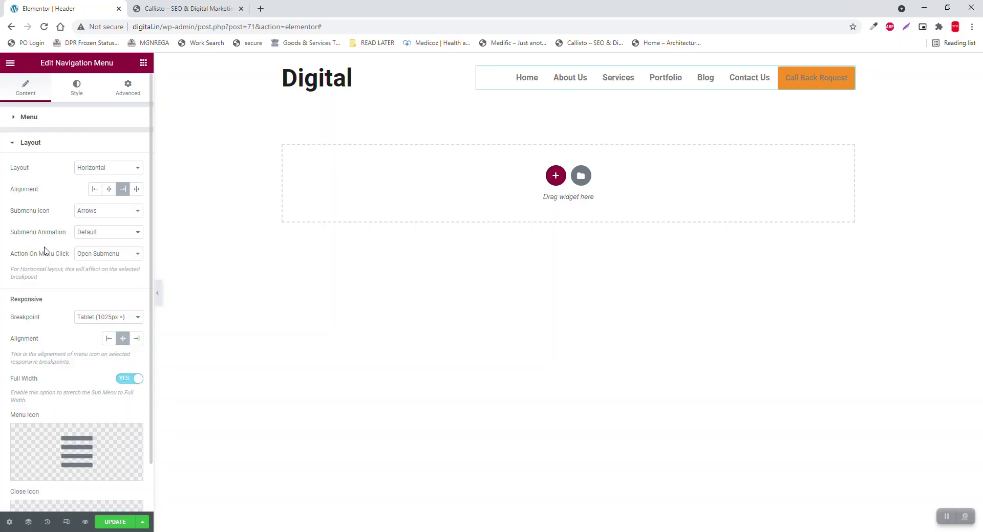
scroll(32, 277, "down", 1)
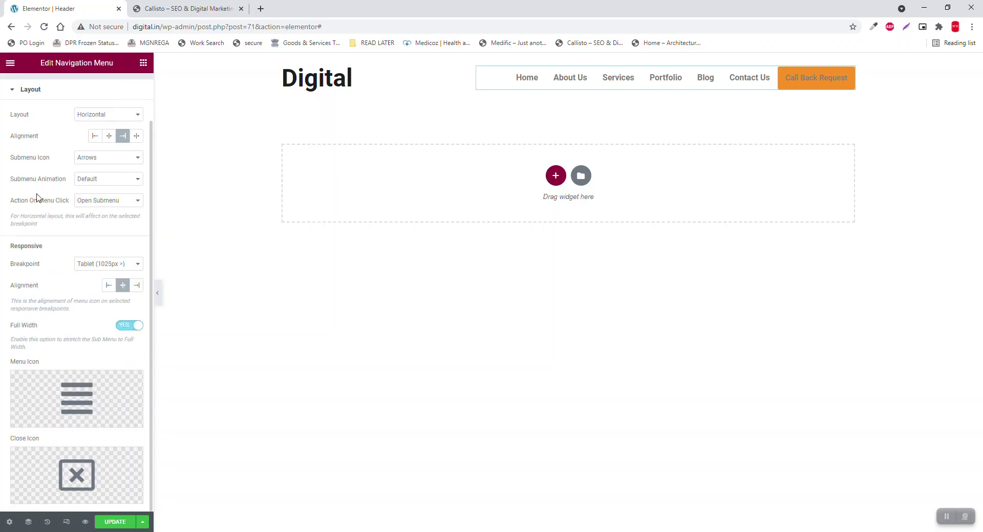
scroll(34, 180, "up", 2)
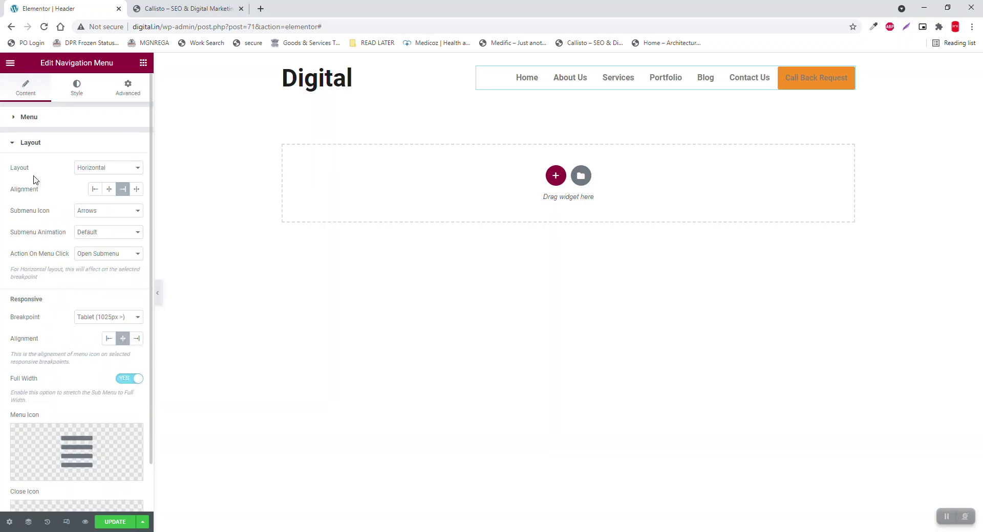
left_click(83, 93)
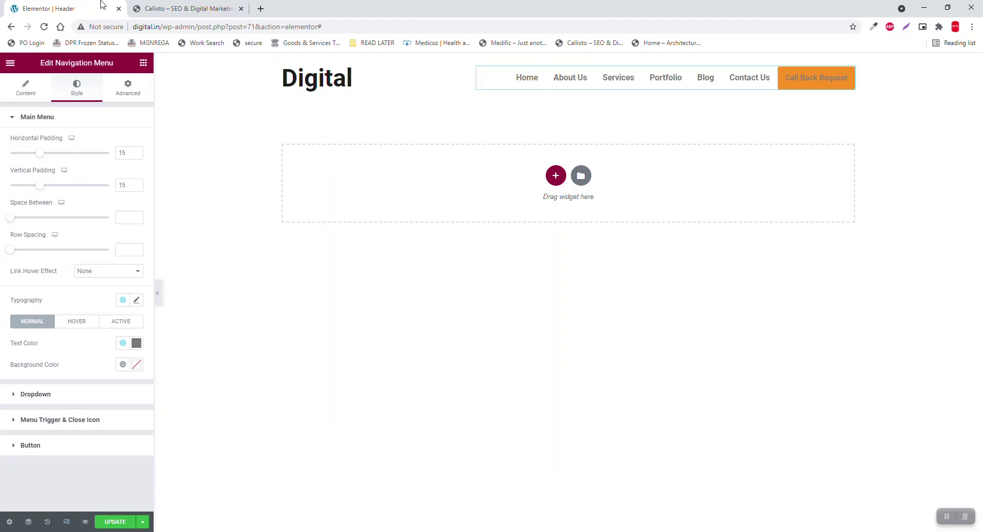
left_click(185, 7)
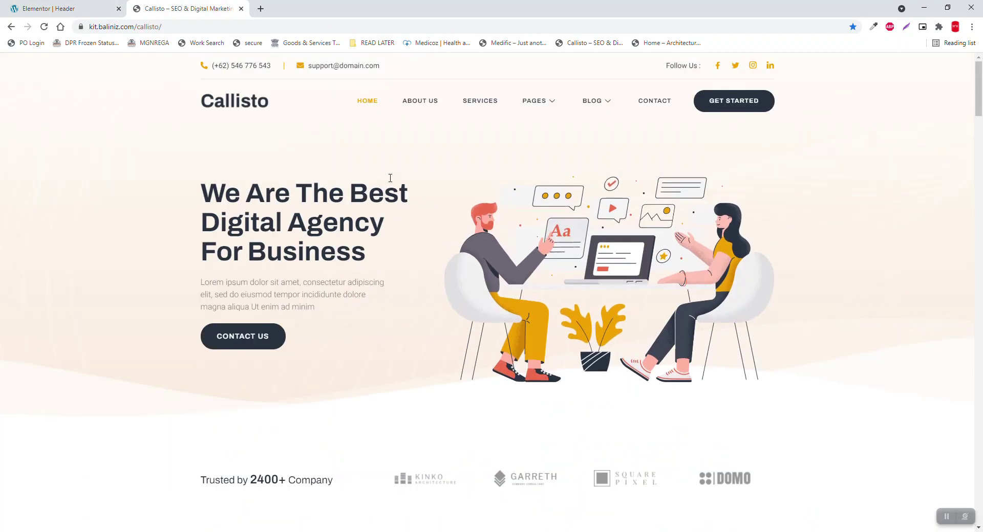
left_click(45, 5)
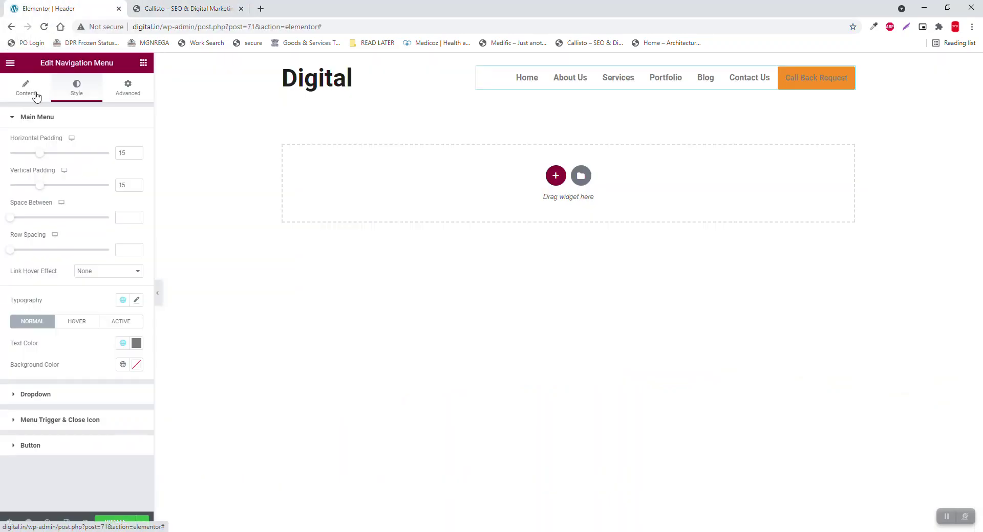
Step: Set the navigation menu's typography weight to 400
left_click(135, 300)
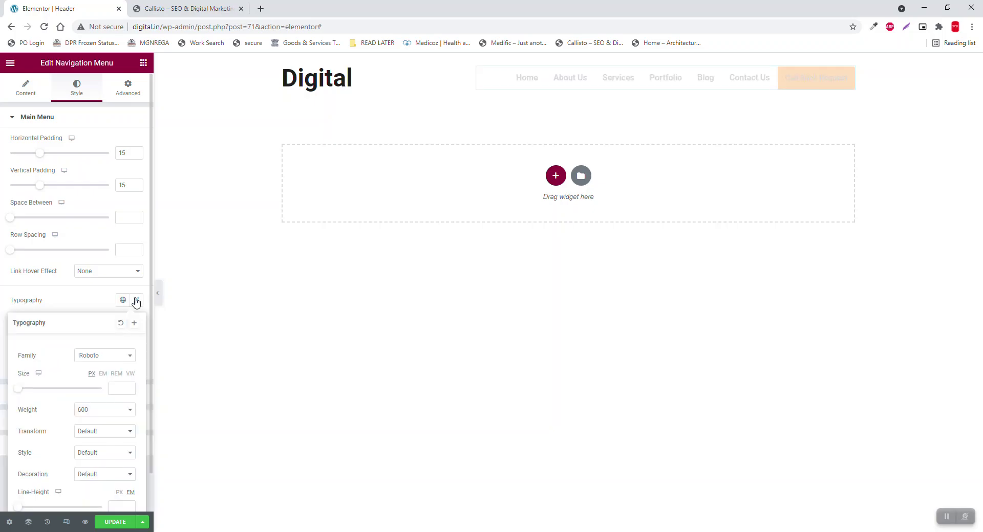
left_click(108, 410)
left_click(99, 444)
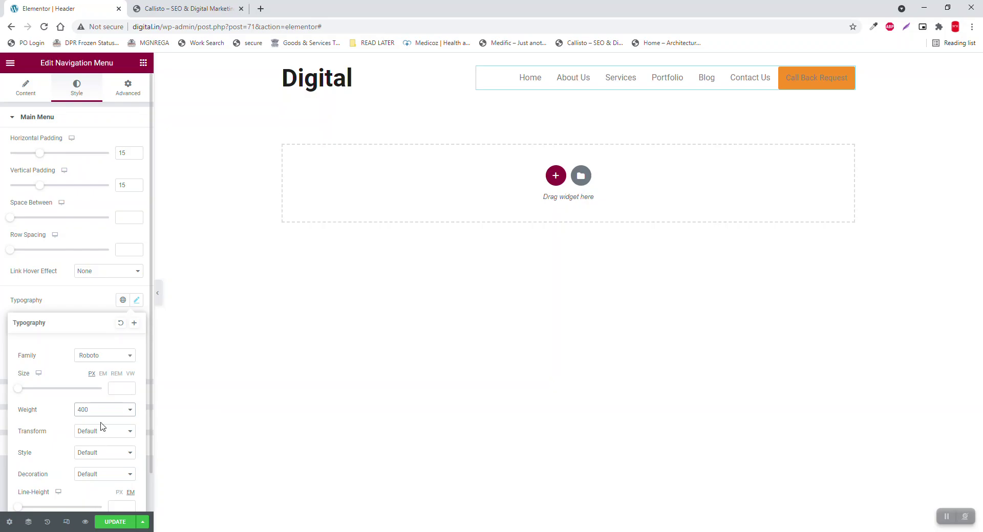
left_click(85, 300)
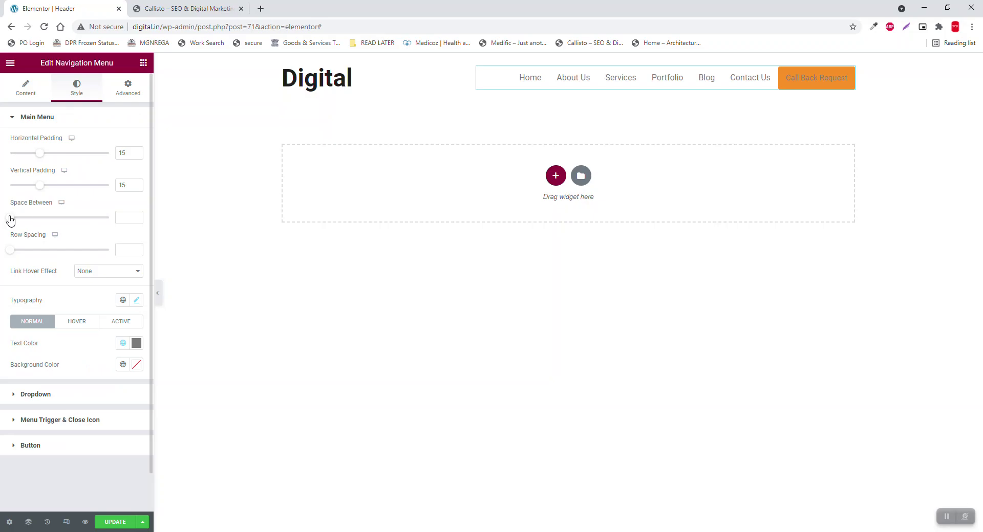
Step: Set the space between the main menu items to 12 and widen the navigation menu's column
left_click_drag(10, 221, 22, 220)
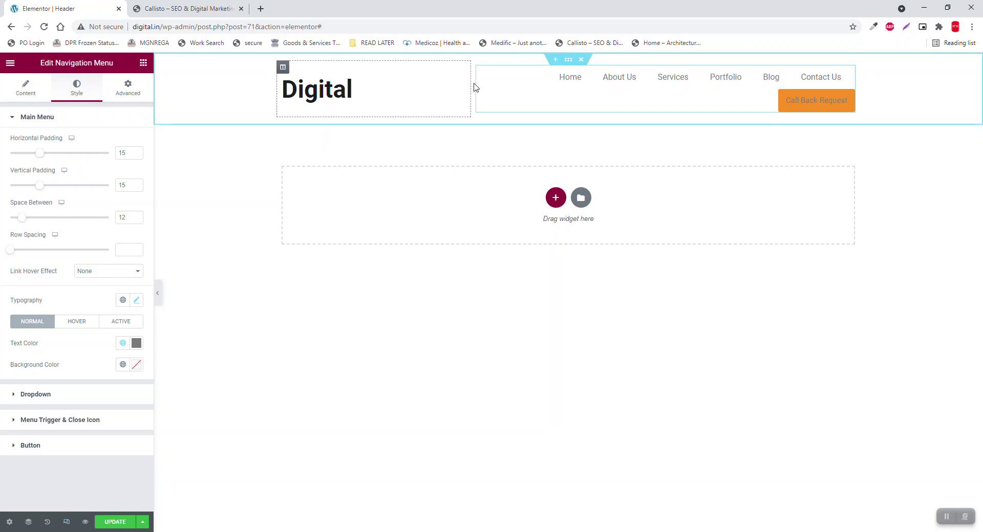
left_click_drag(468, 83, 443, 84)
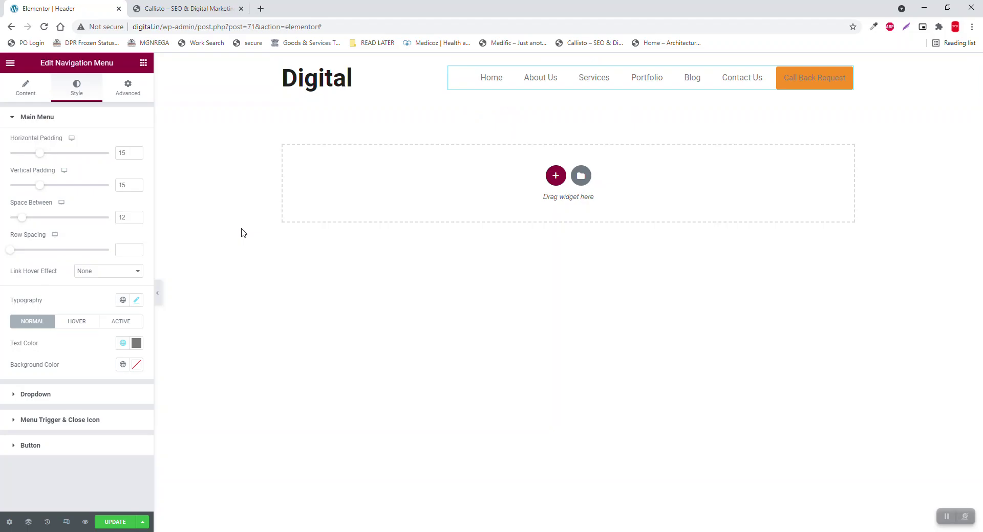
Step: Set the navigation menu's typography weight to 500 and its font size to 16 px
left_click(137, 301)
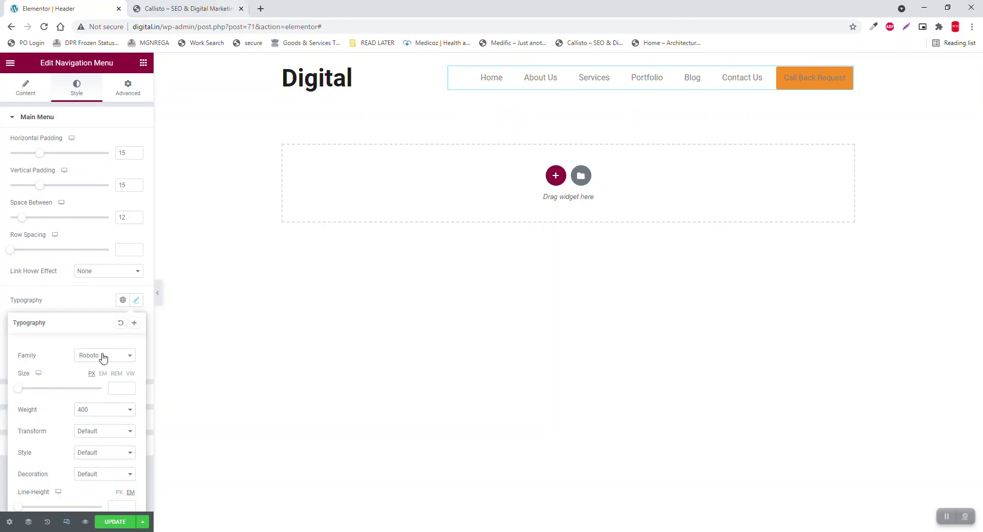
left_click(96, 412)
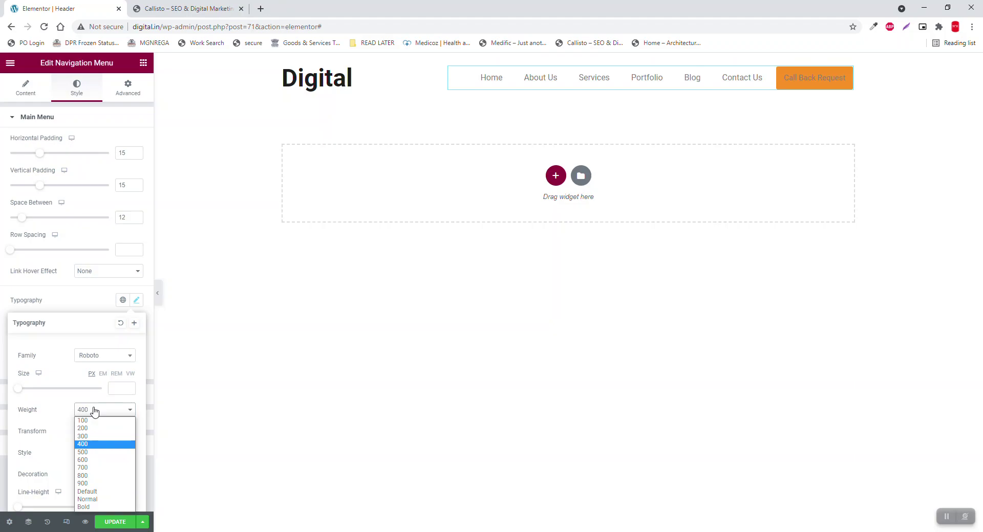
left_click(85, 453)
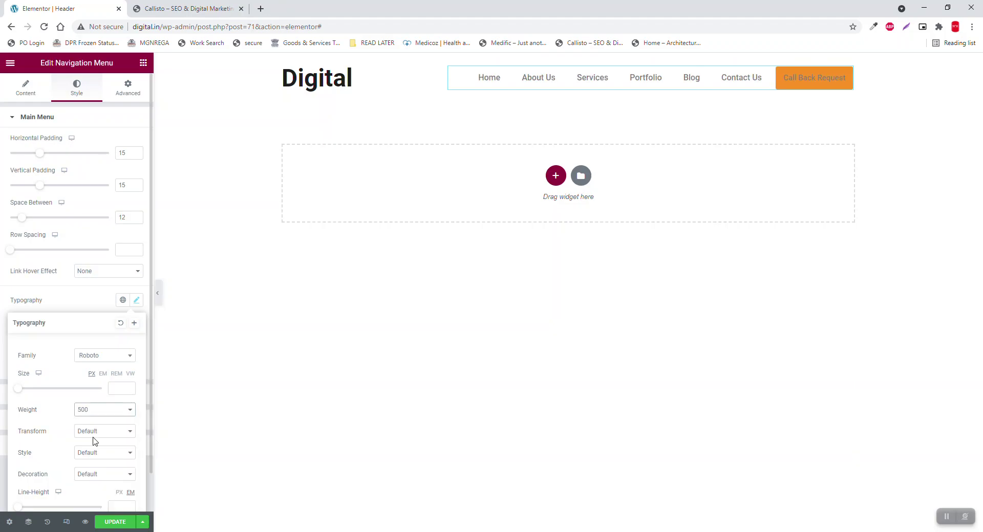
left_click(92, 307)
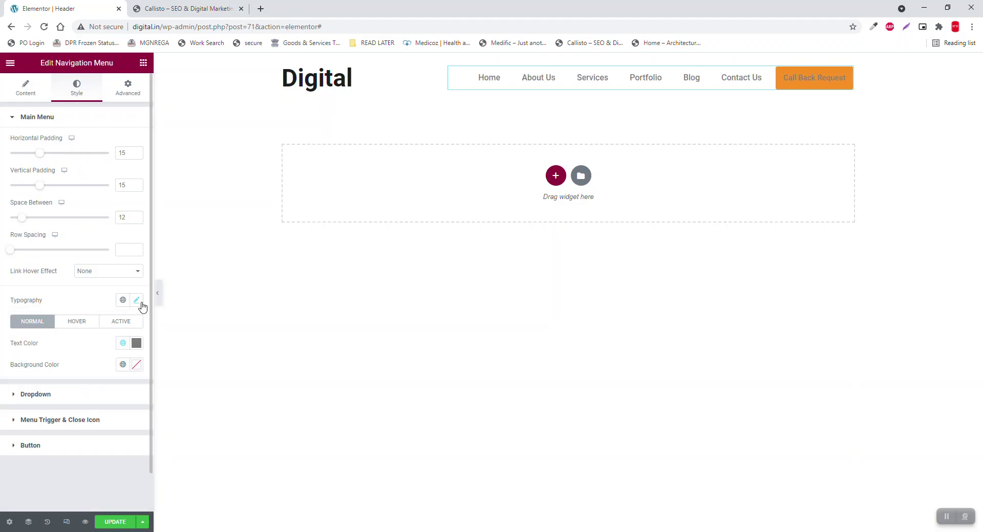
left_click(141, 303)
left_click(119, 389)
type("20")
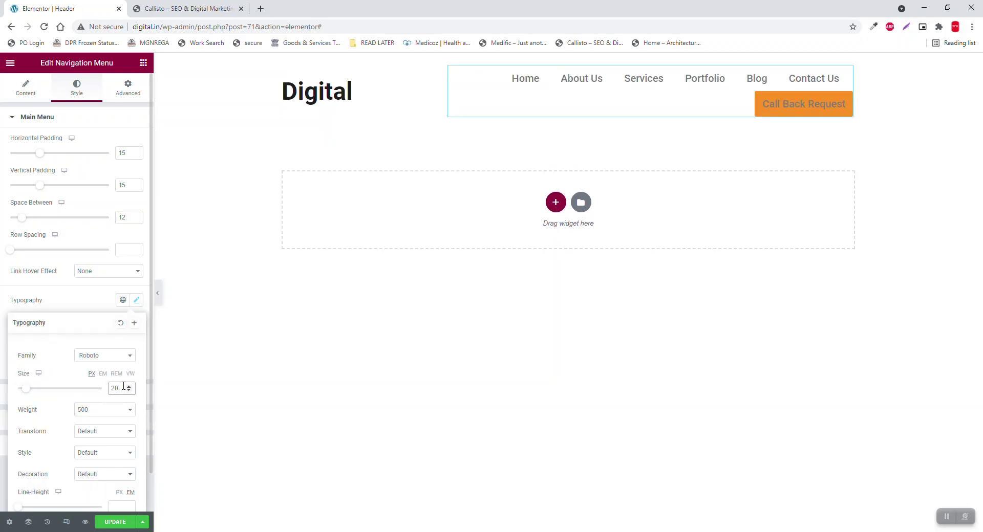
key("ctrl+a")
type("16")
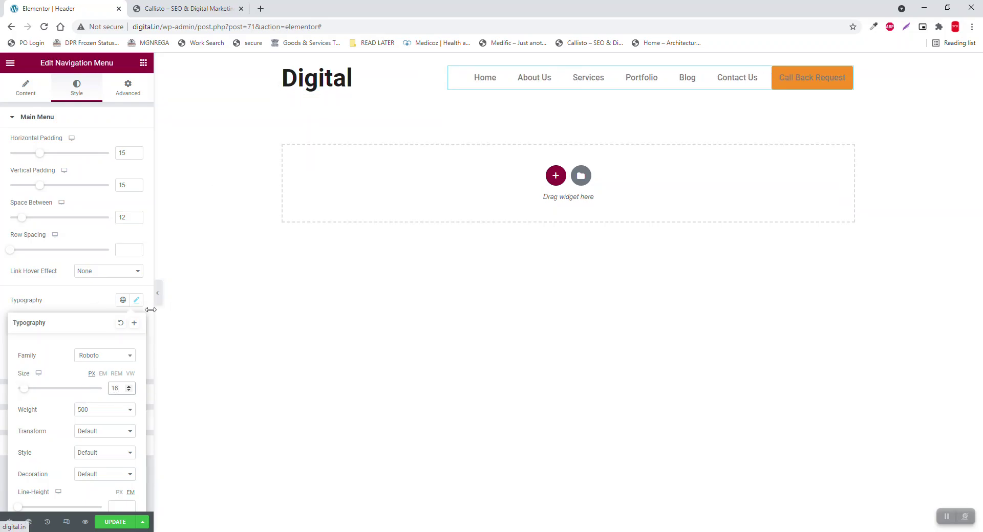
Step: Set the navigation menu's normal text color to the Secondary global color
left_click(86, 304)
left_click(136, 343)
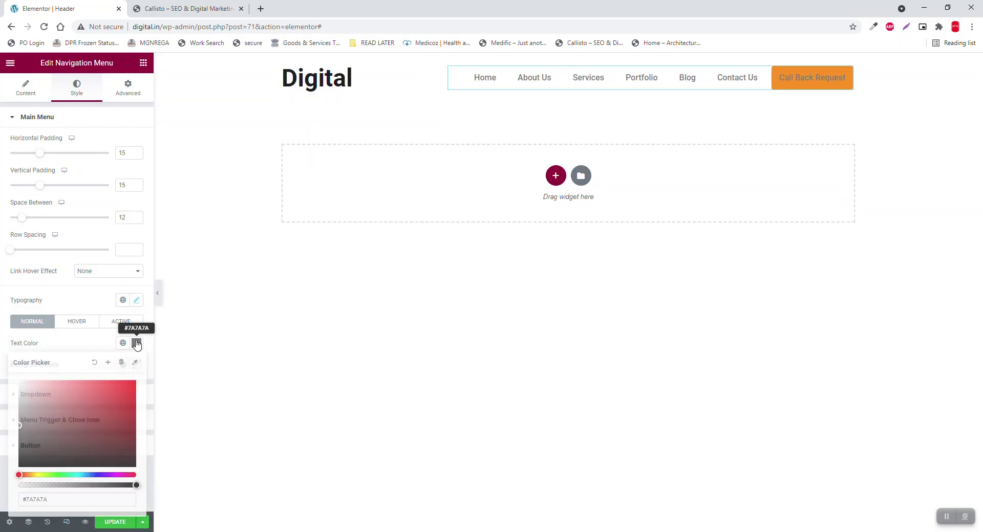
left_click(123, 343)
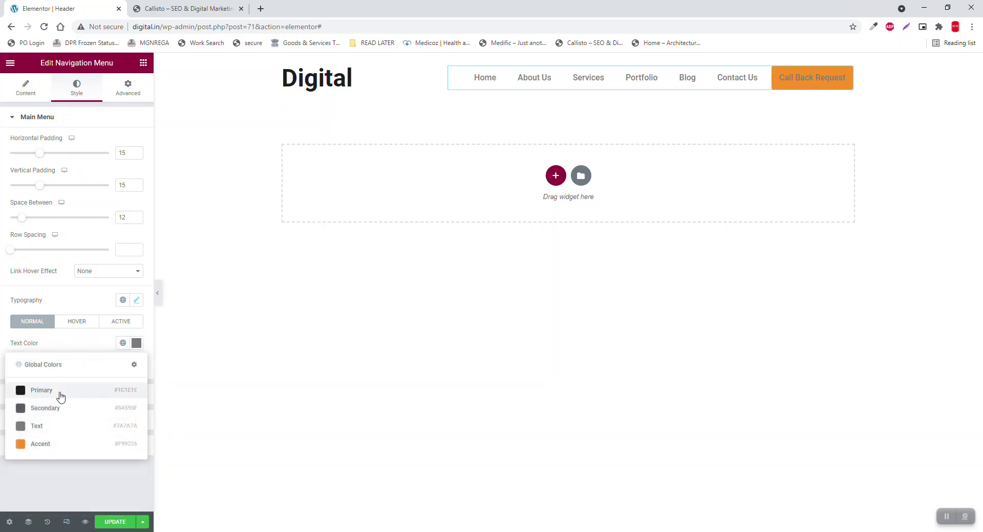
left_click(51, 408)
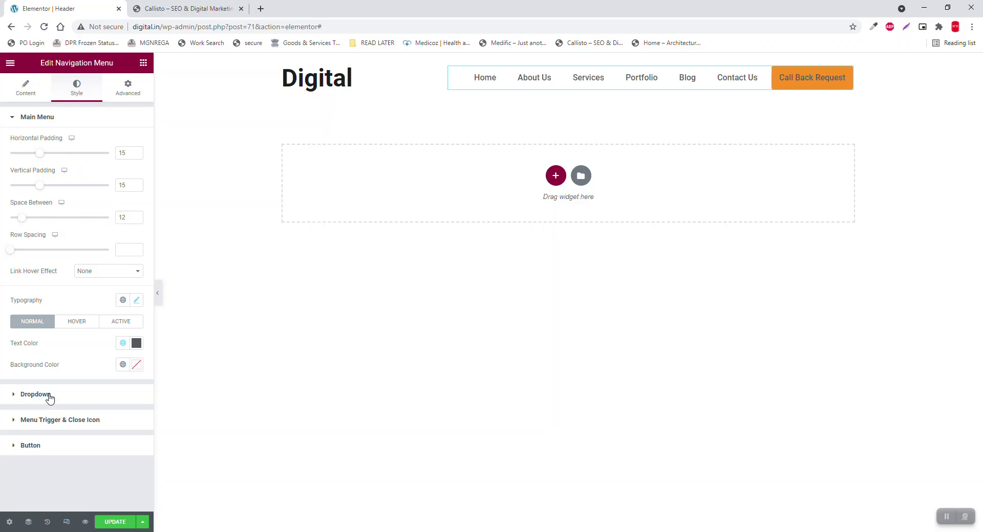
Step: Set the text color of the navigation menu's Call Back Request button to #FFFFFF
left_click(41, 438)
left_click(136, 303)
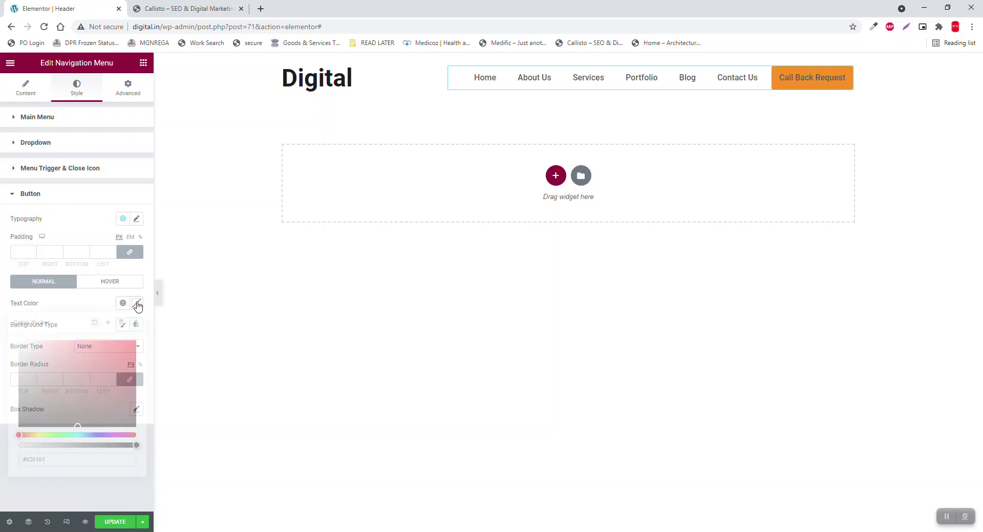
type("#ffffff")
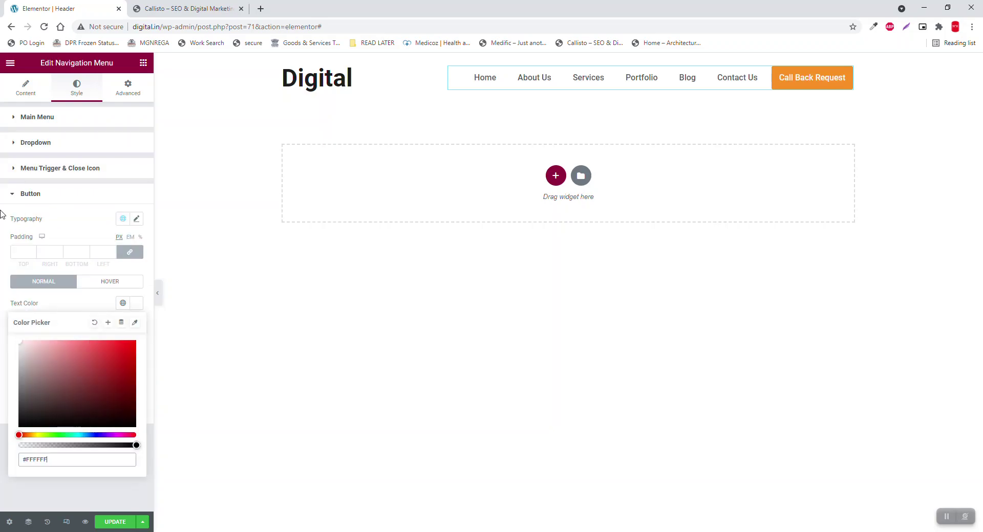
left_click(89, 305)
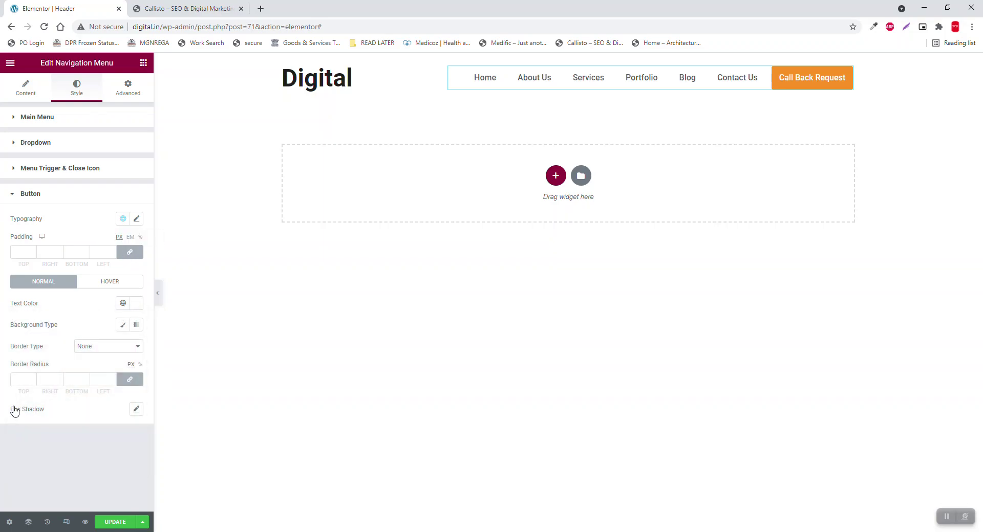
Step: Try border radii of 150 and 50 on the menu button and settle on 30 px for all corners
left_click(14, 380)
type("30")
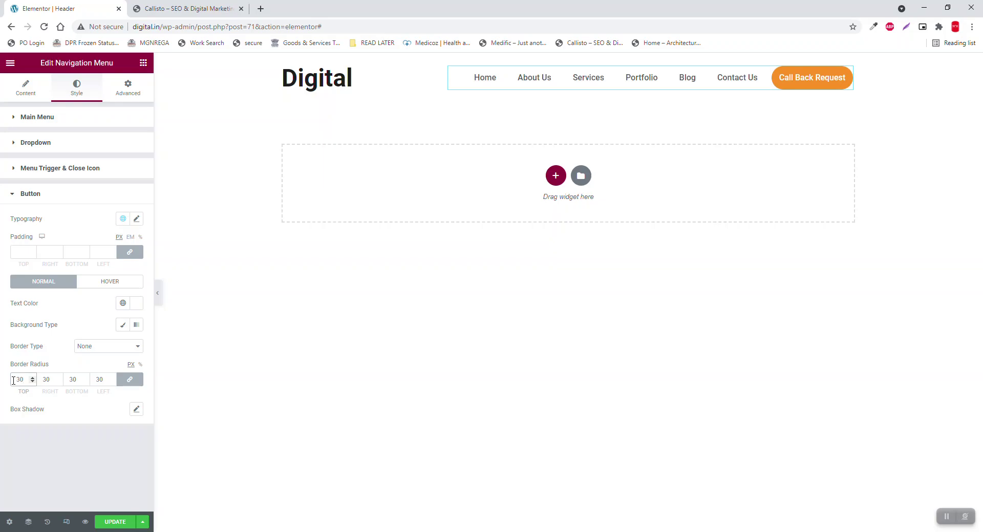
key("BackSpace")
key("BackSpace")
type("150")
key("BackSpace")
key("BackSpace")
key("BackSpace")
type("50")
key("BackSpace")
key("BackSpace")
type("30")
Step: For the menu button's hover state, set a classic background in the Primary global color and a white text color
left_click(129, 286)
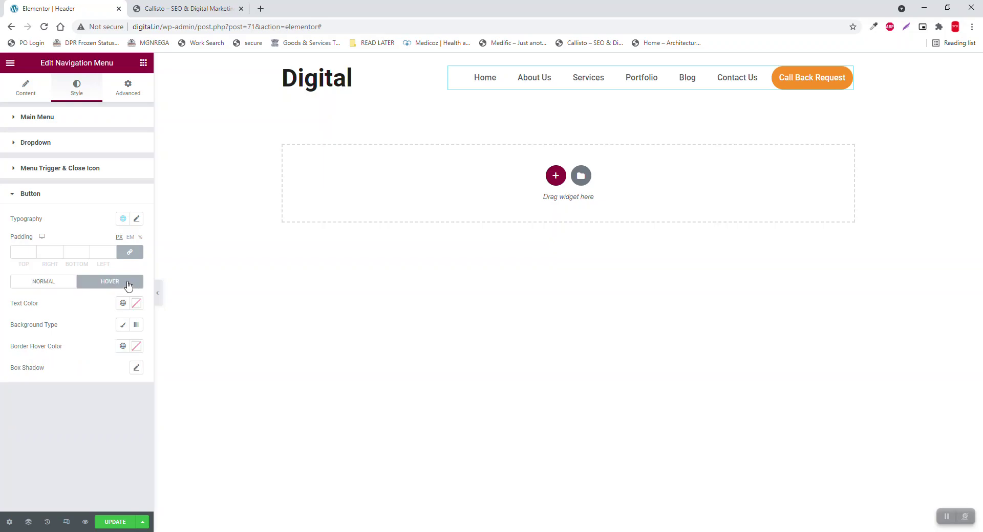
left_click(123, 325)
left_click(123, 347)
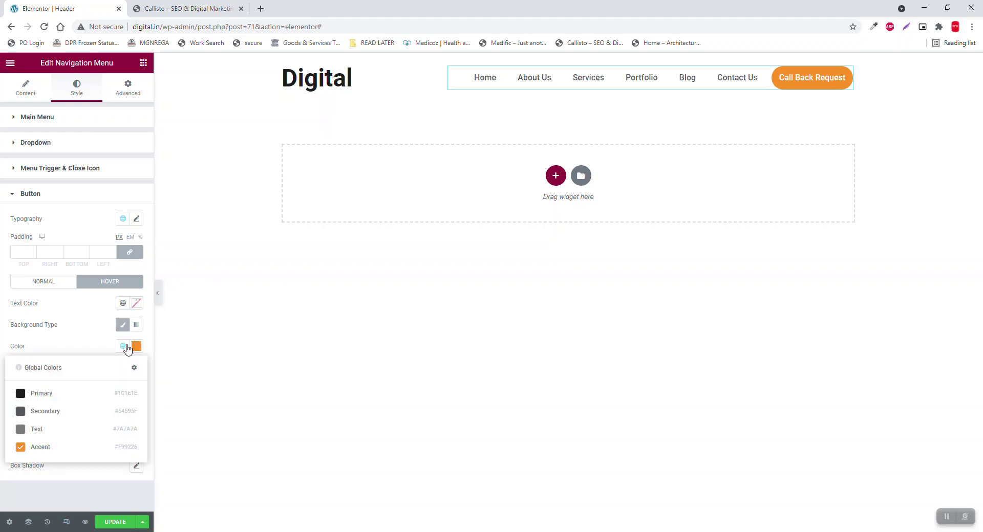
left_click(67, 394)
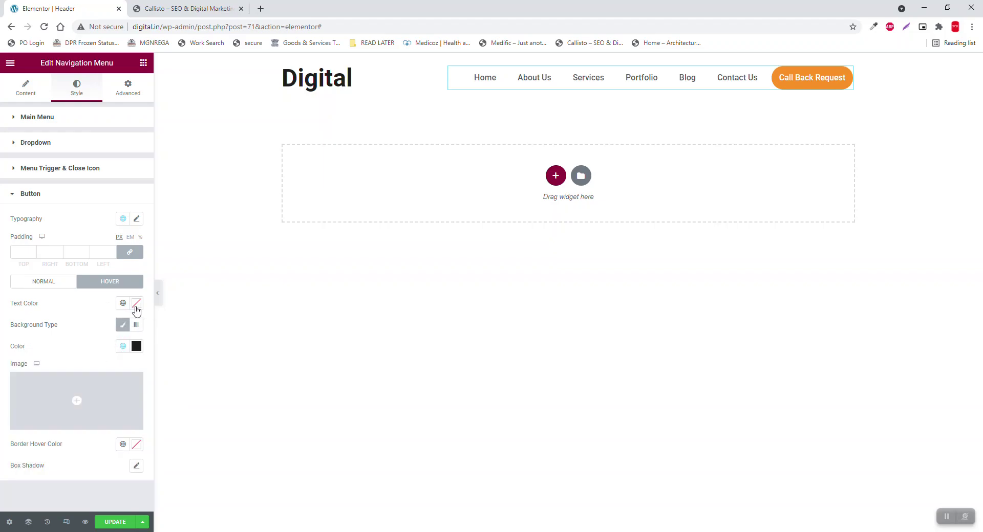
left_click(134, 306)
left_click(36, 352)
left_click(92, 307)
Step: Preview the header in the mobile layout and set the Digital logo column's width to 70%
left_click(68, 522)
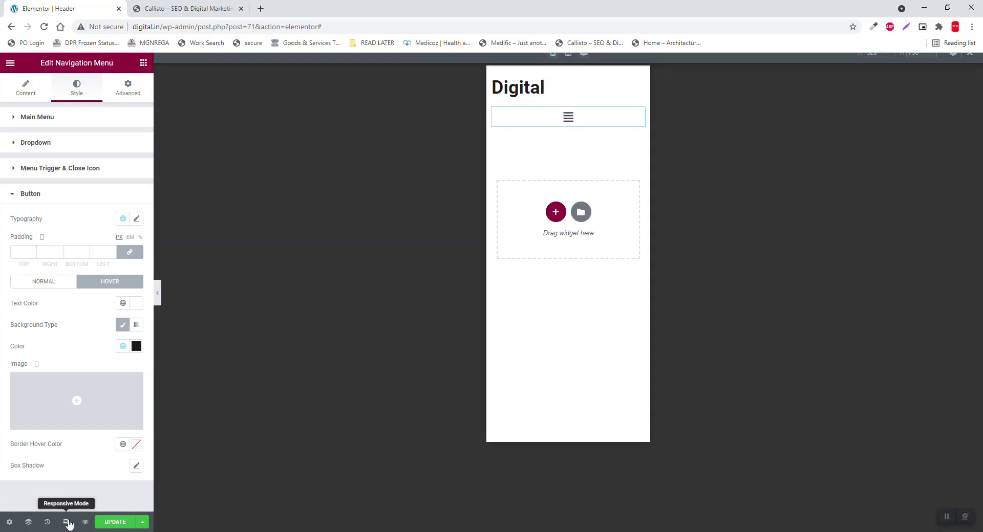
left_click(493, 99)
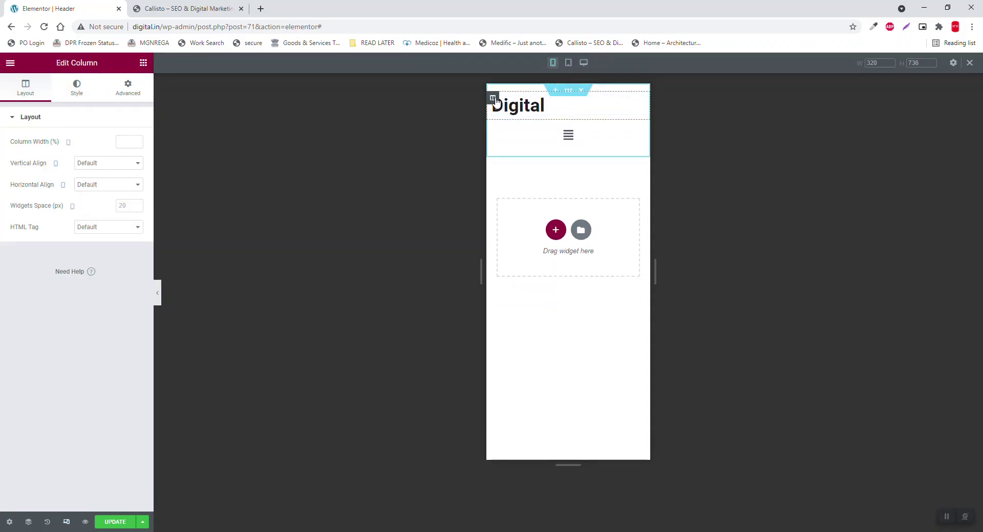
left_click(124, 143)
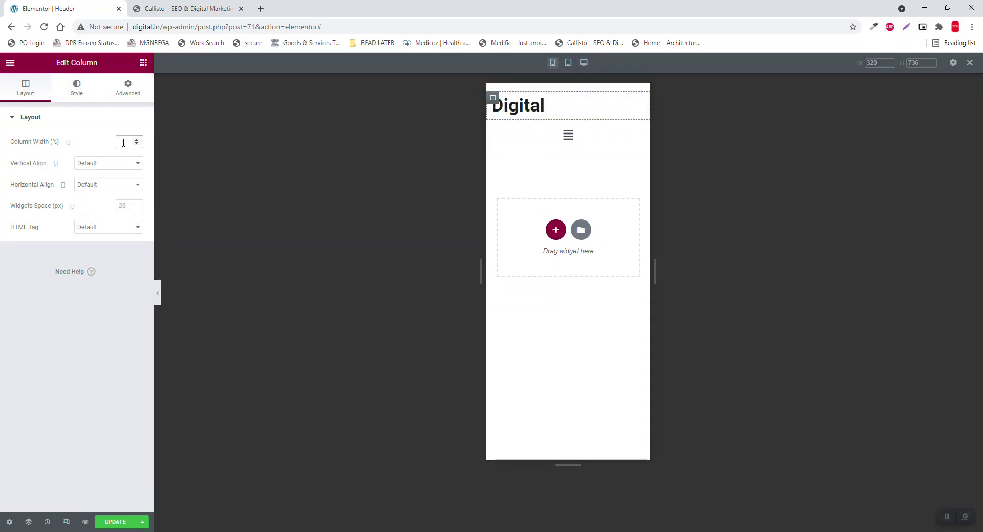
type("70")
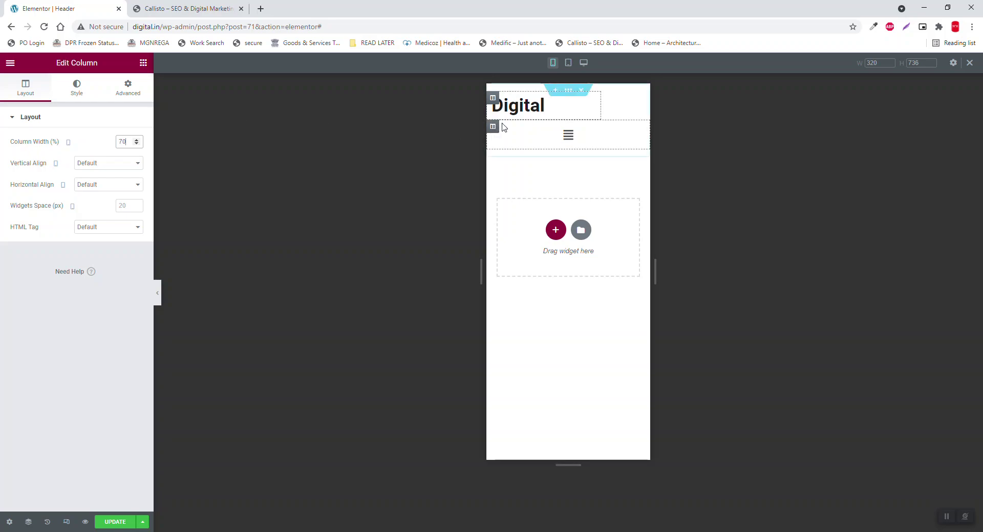
Step: Set the navigation menu column's mobile width to 30% and save the header template
key("BackSpace")
key("BackSpace")
type("2")
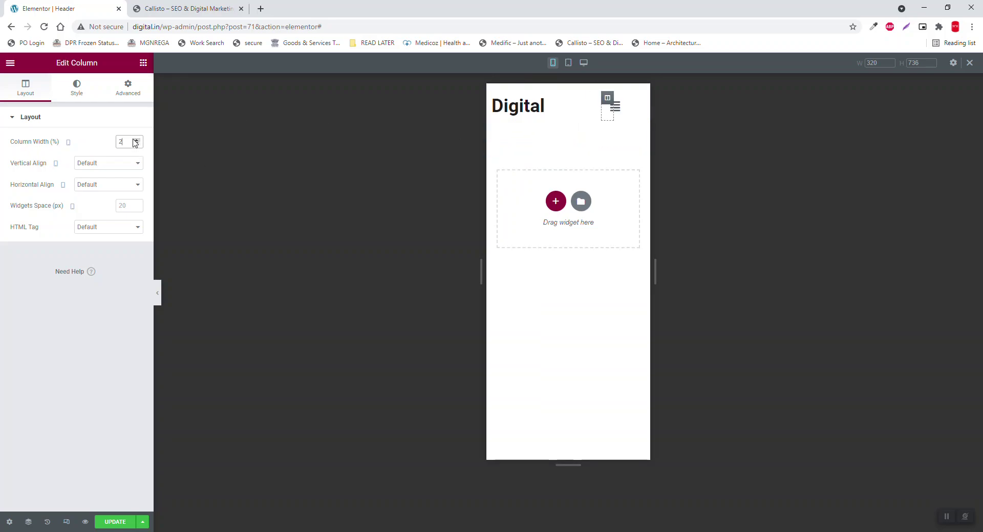
key("ctrl+a")
type("30")
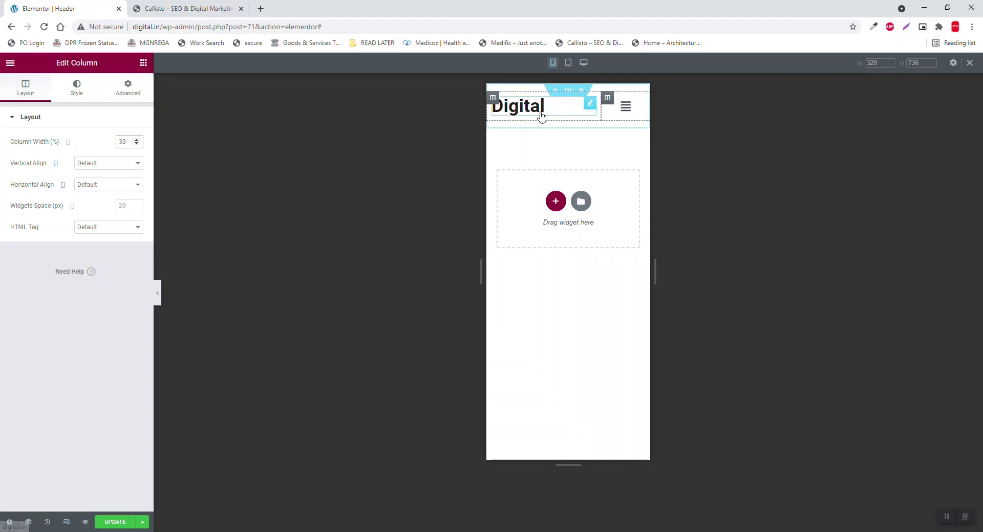
left_click(115, 522)
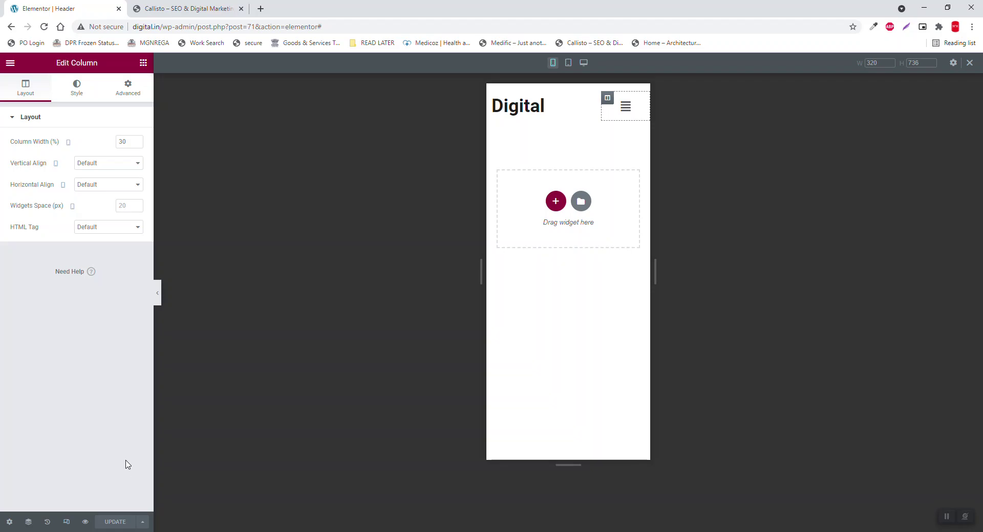
Step: Check the Callisto demo's page for reference and exit the header editor to the WordPress dashboard
left_click(166, 9)
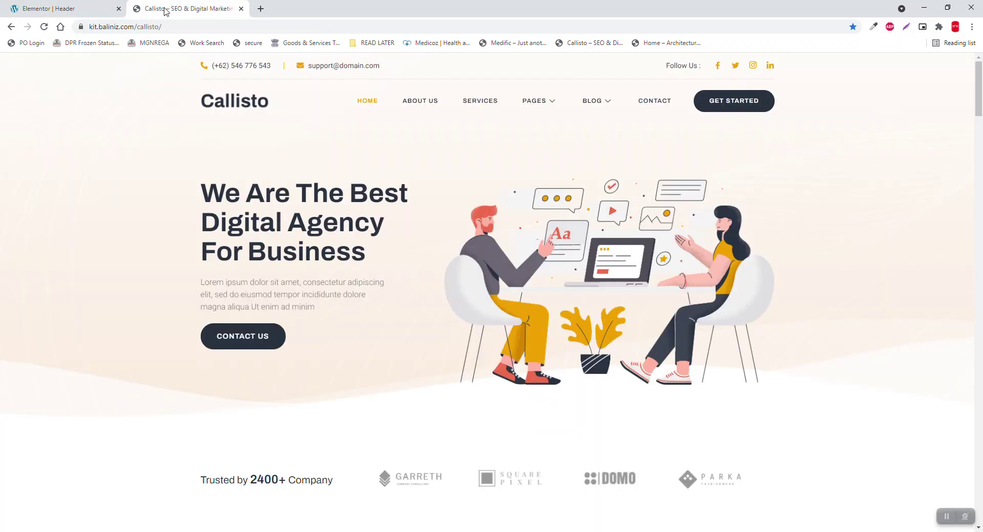
scroll(375, 168, "down", 3)
scroll(375, 168, "up", 3)
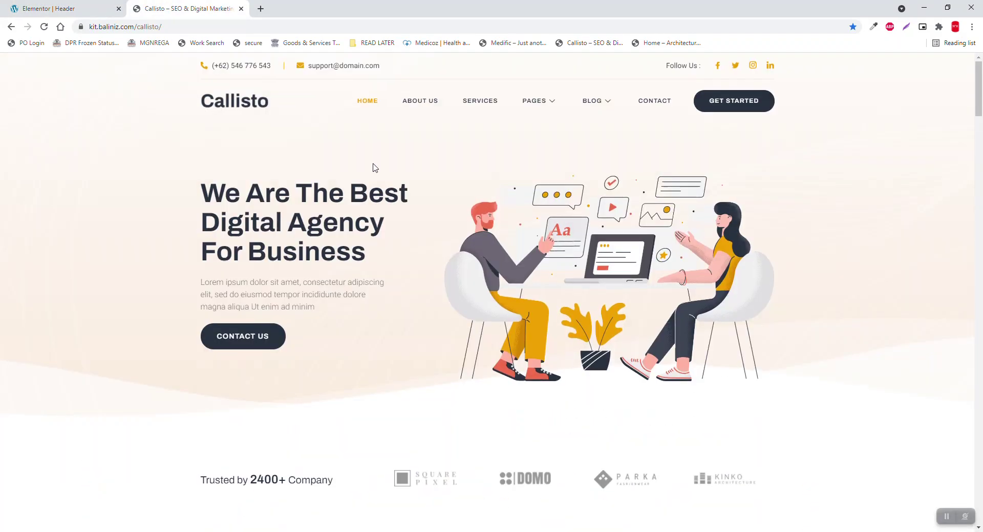
left_click(52, 7)
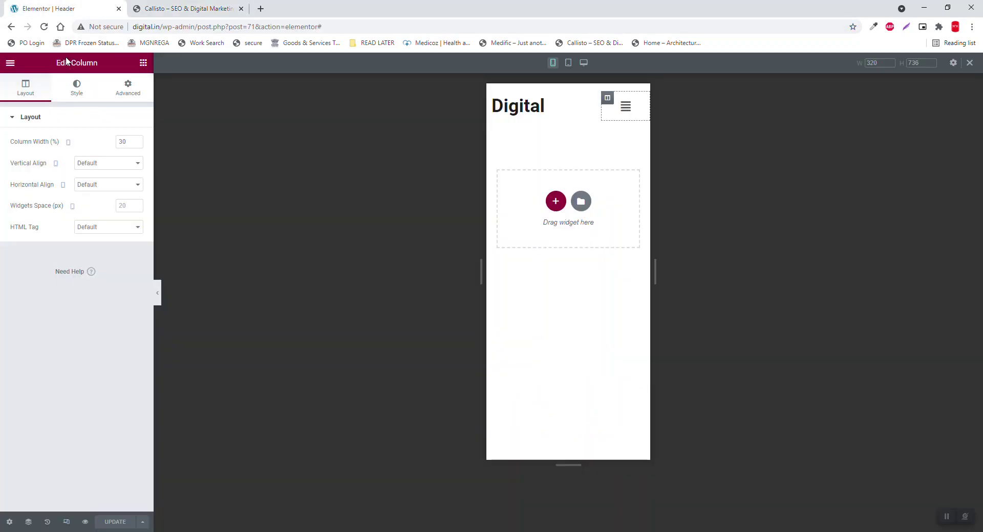
left_click(12, 64)
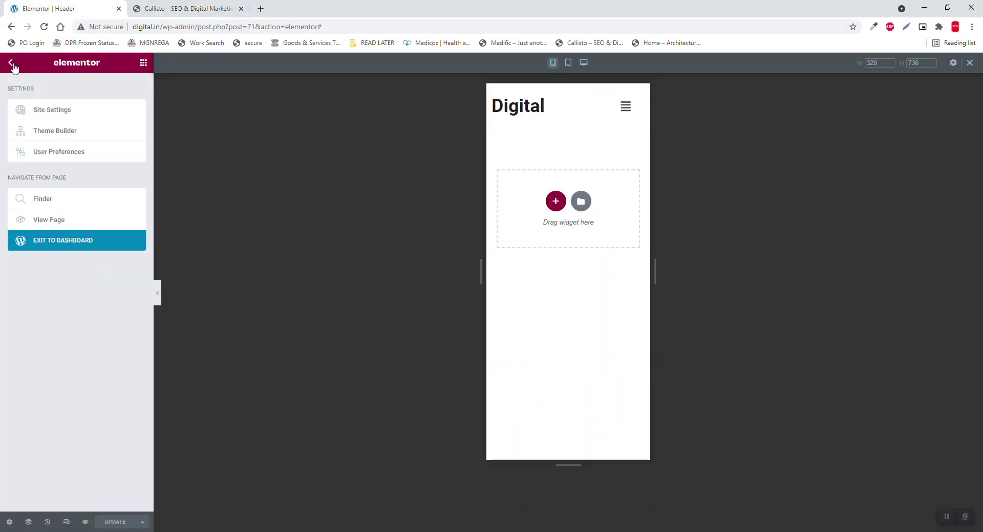
left_click(93, 240)
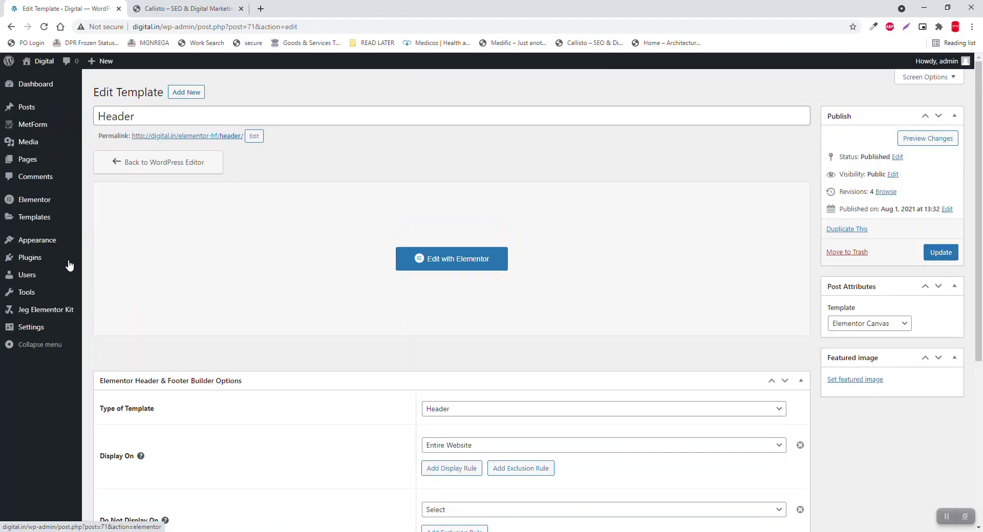
Step: Add a new header and footer builder template titled Footer with the template type Footer
mouse_move(54, 247)
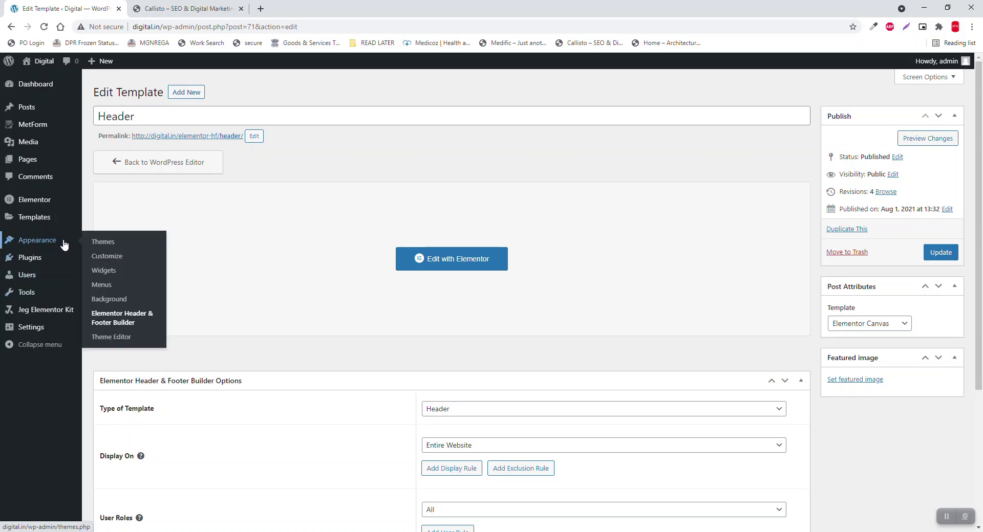
left_click(195, 98)
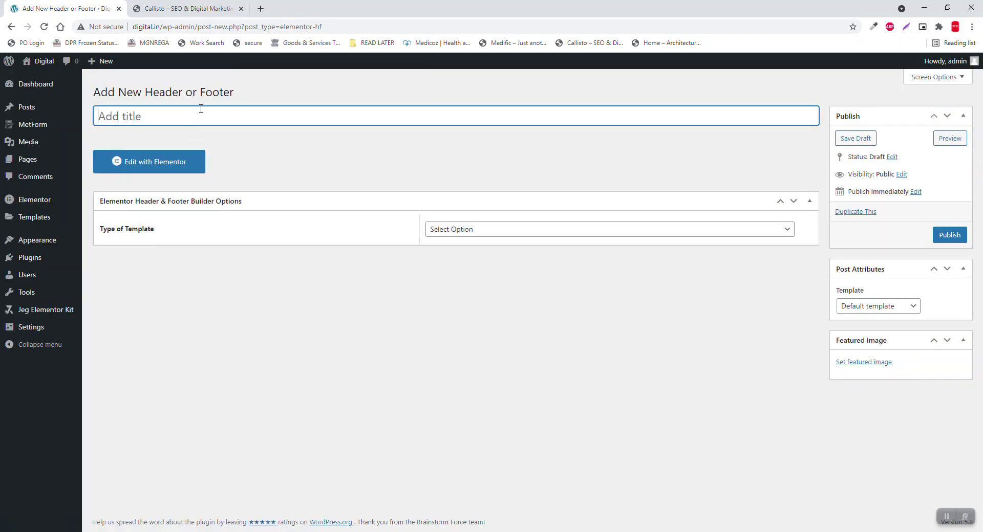
type("Footer")
left_click(543, 229)
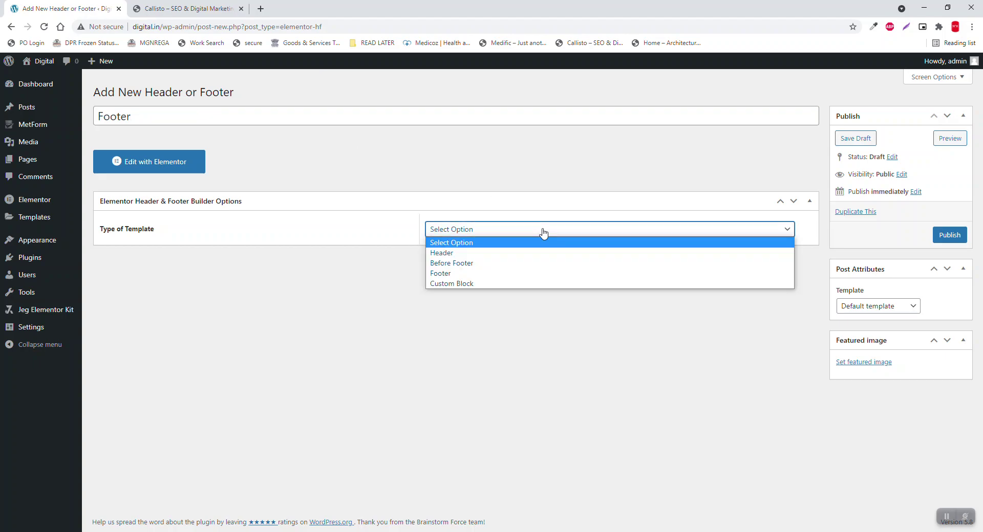
left_click(511, 275)
Step: Configure the footer to display on the Entire Website for All user roles with the Elementor Canvas template, and publish it
left_click(500, 266)
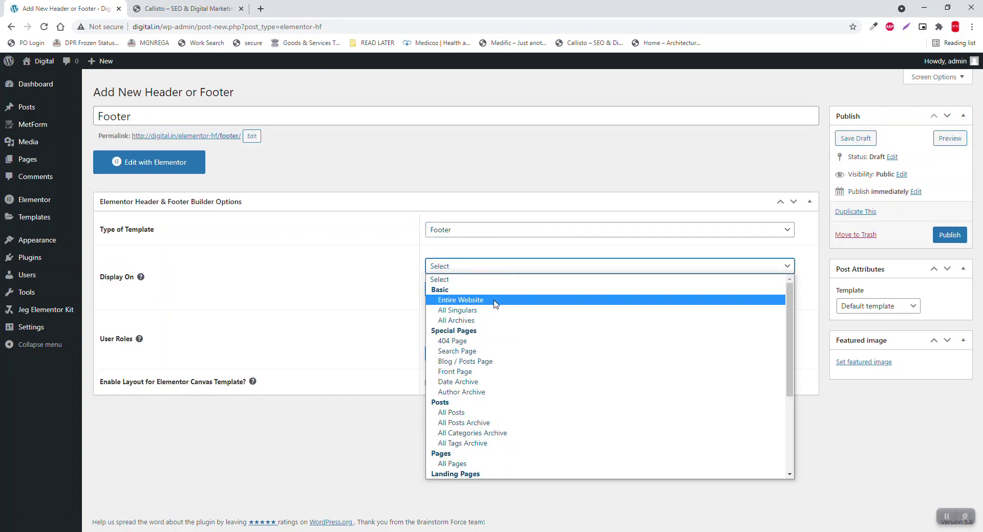
left_click(495, 304)
left_click(489, 330)
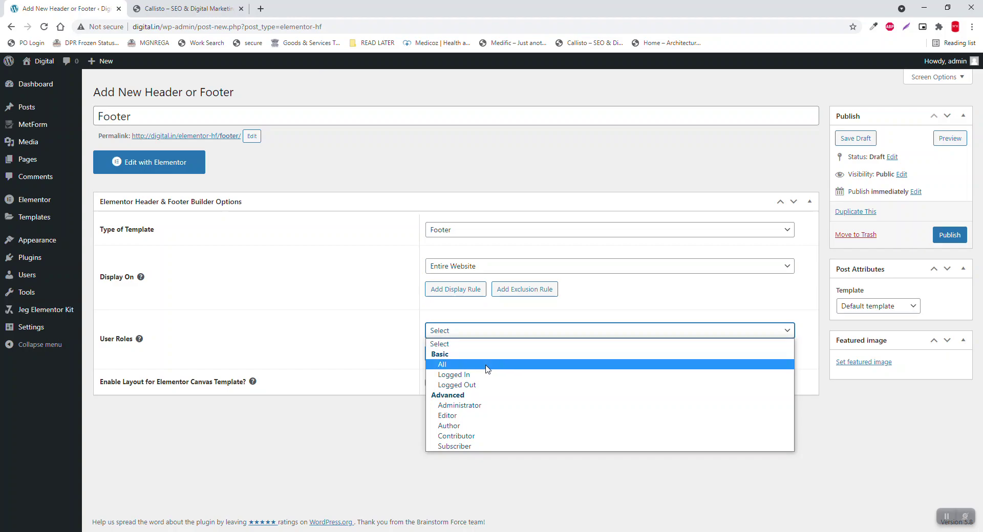
left_click(487, 365)
left_click(877, 306)
left_click(870, 327)
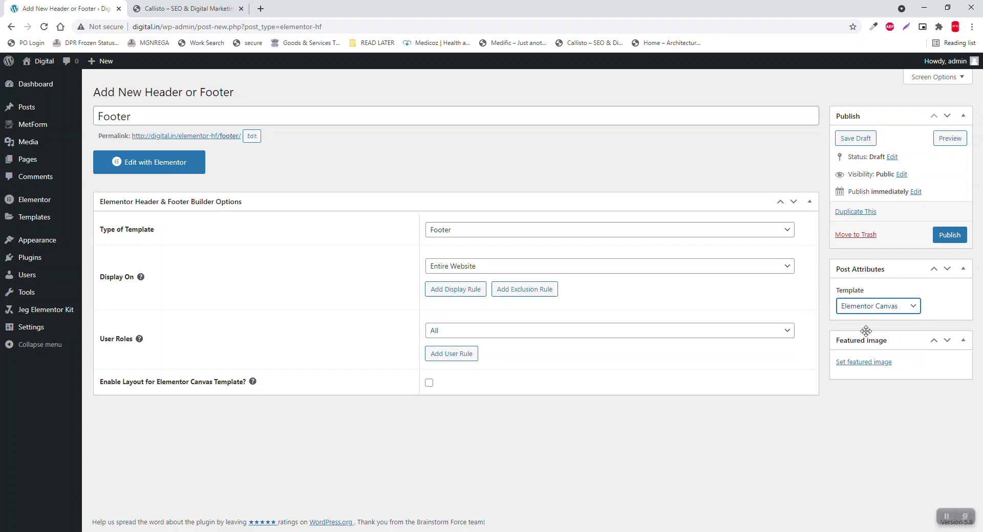
left_click(948, 235)
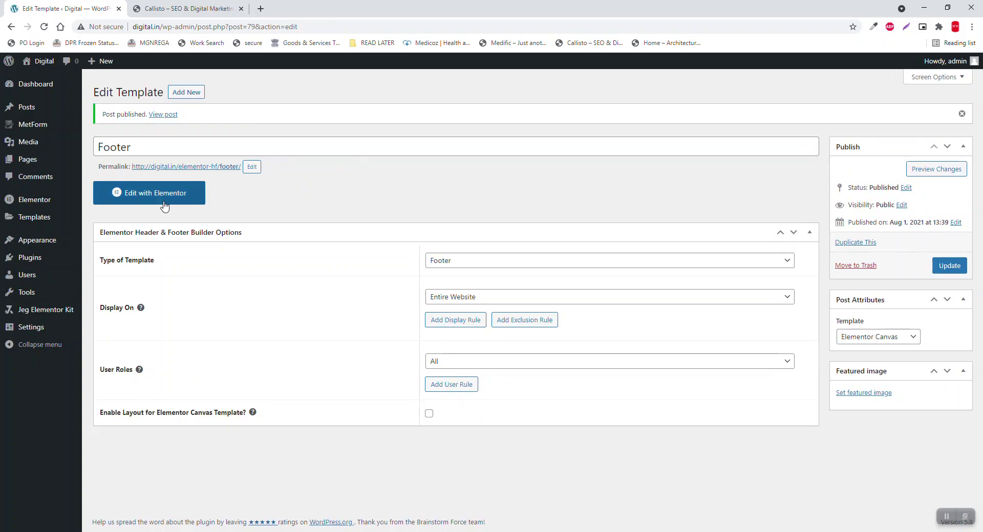
Step: Open the Footer template in Elementor and add a section with two equal columns
left_click(165, 203)
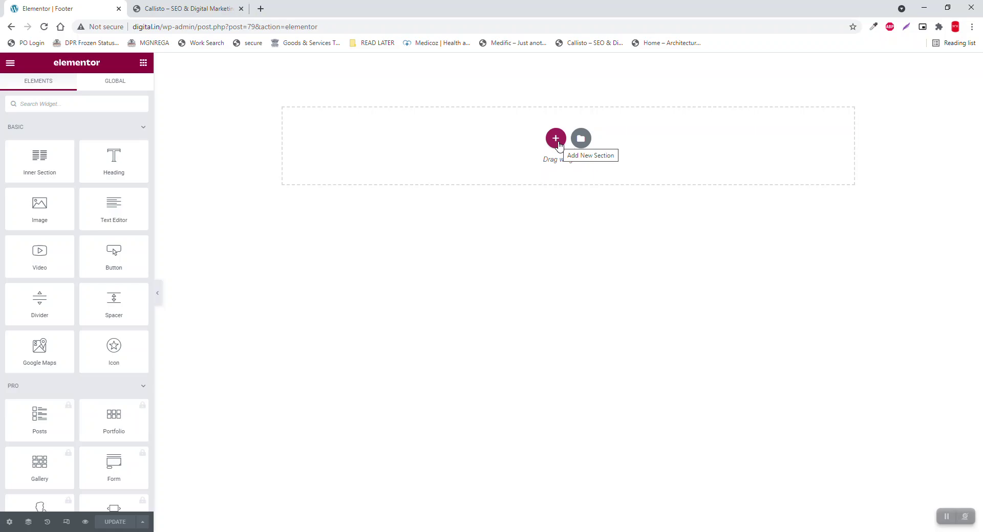
left_click(556, 142)
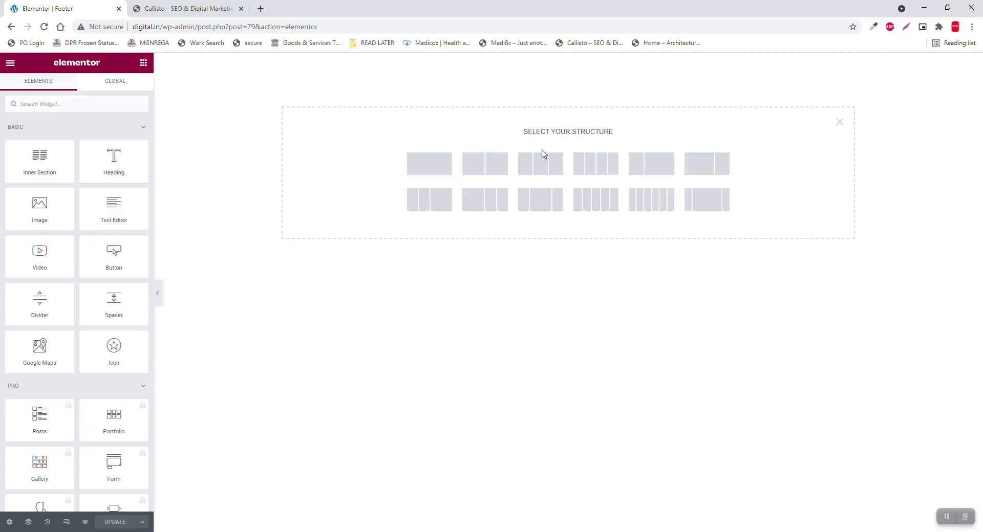
left_click(503, 173)
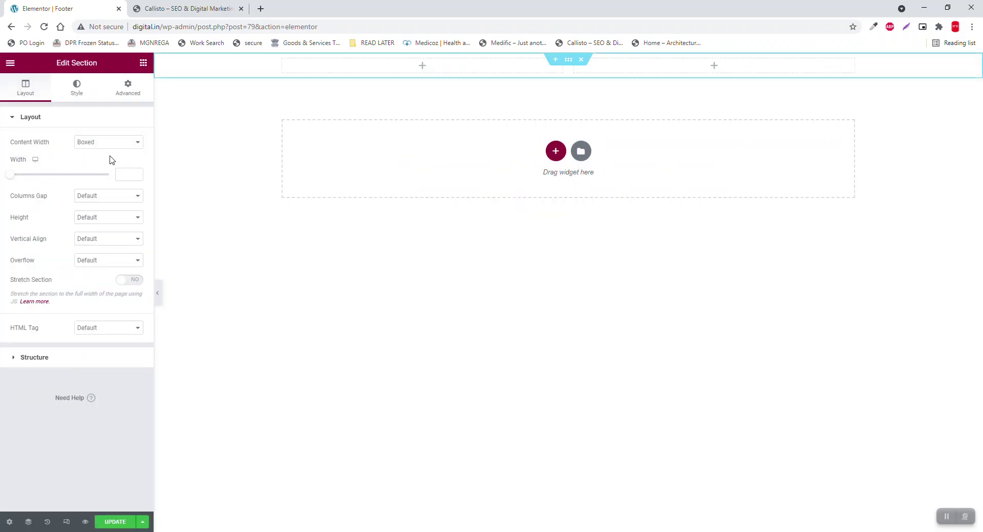
Step: Set the footer section's top and bottom padding to 100 px
left_click(124, 94)
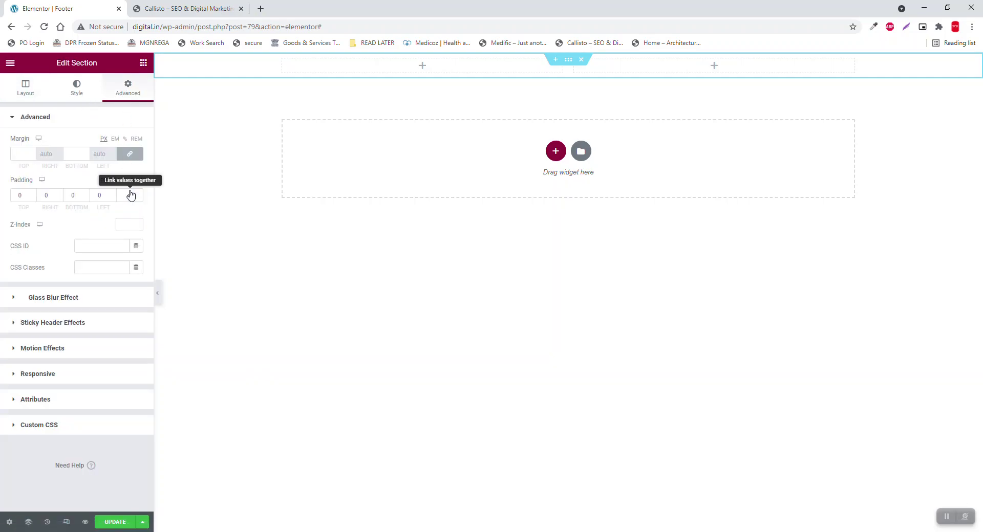
left_click(23, 195)
type("100")
key("Tab")
key("Tab")
type("100")
Step: Give the footer section a classic background in the global Secondary colour
left_click(77, 92)
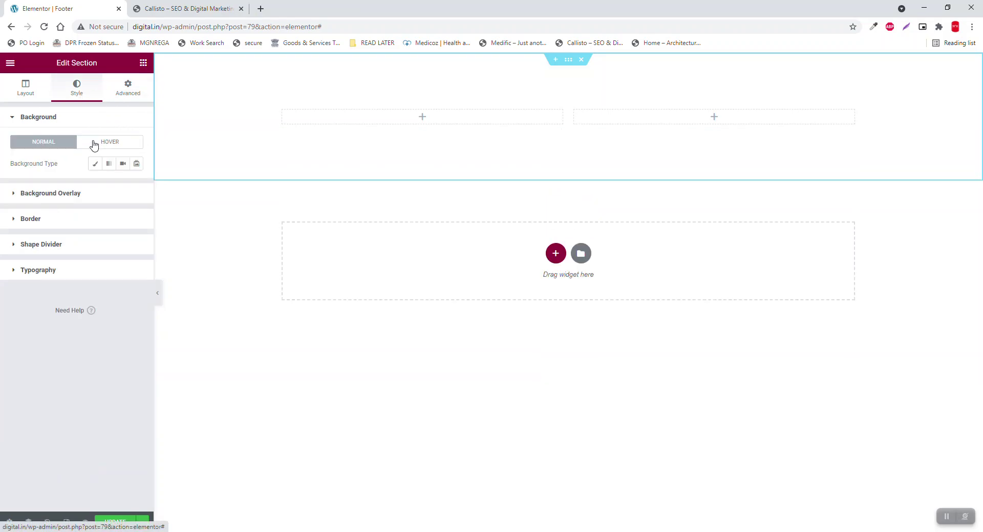
left_click(96, 164)
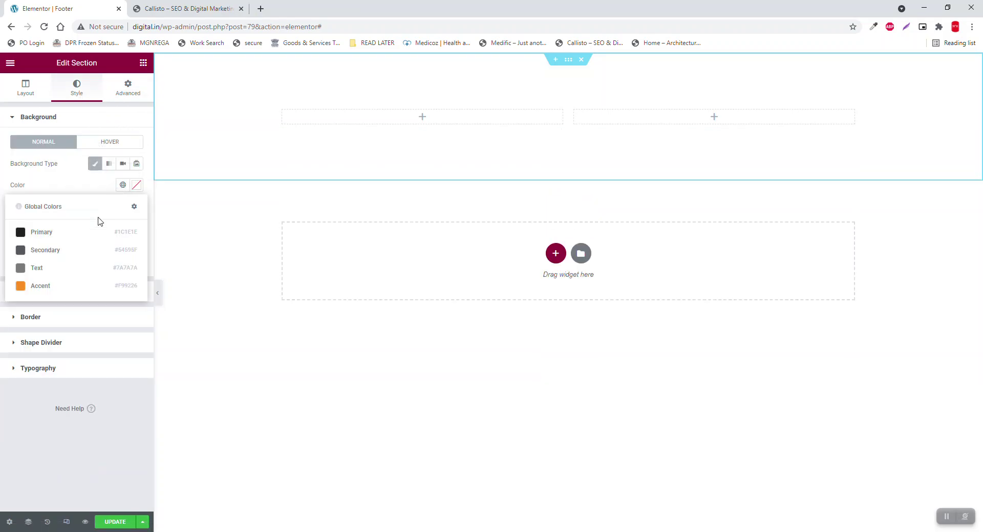
left_click(68, 254)
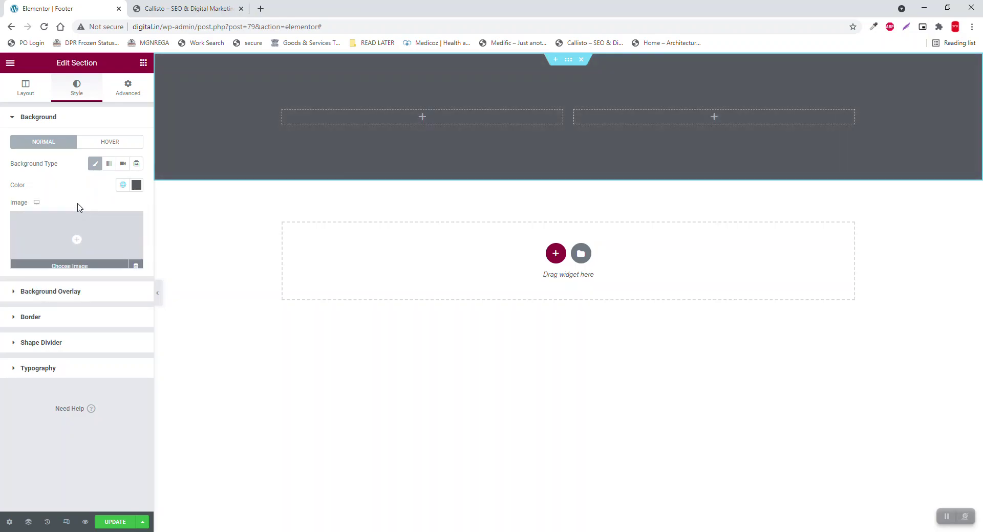
Step: Add a Copyright widget to the footer's first column and set its text colour to #FFFFFF
left_click(143, 62)
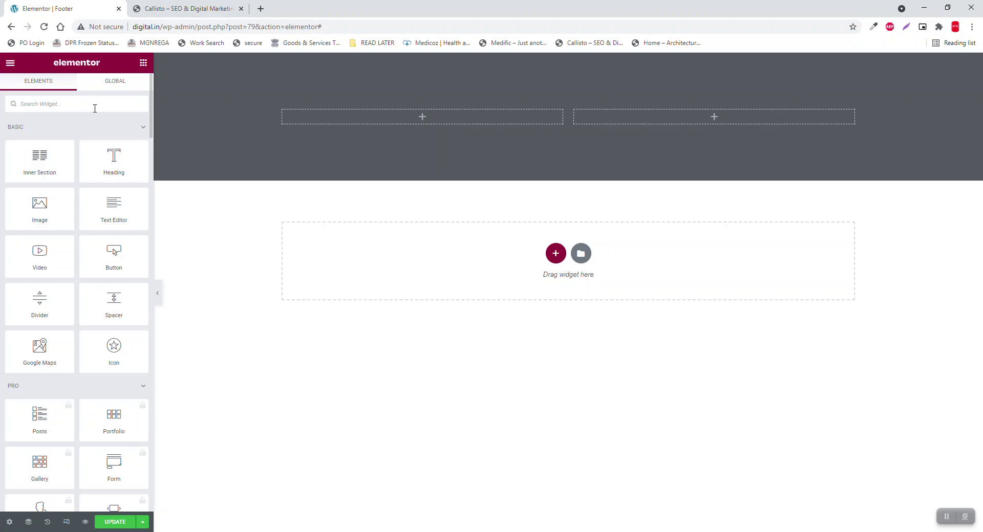
type("cop")
left_click_drag(59, 140, 336, 129)
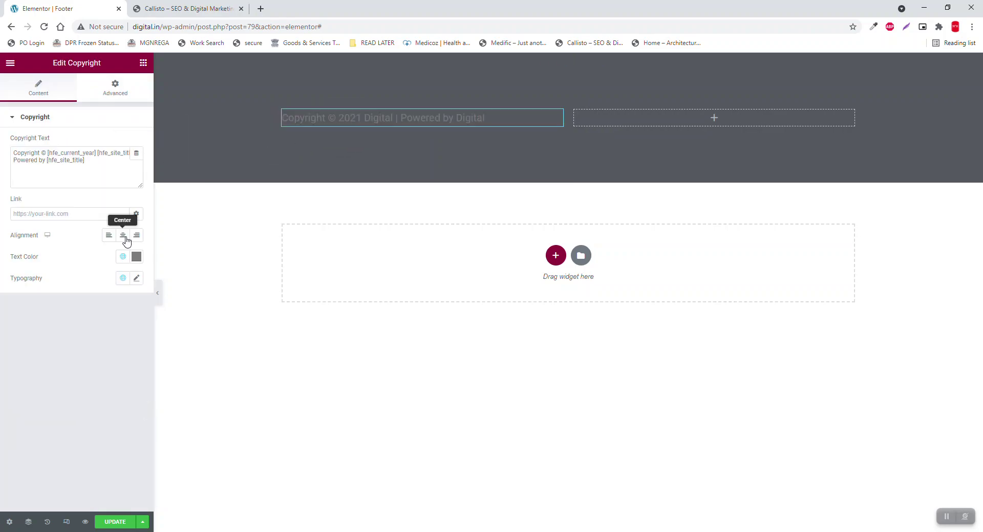
left_click(136, 257)
type("#FFFFFF")
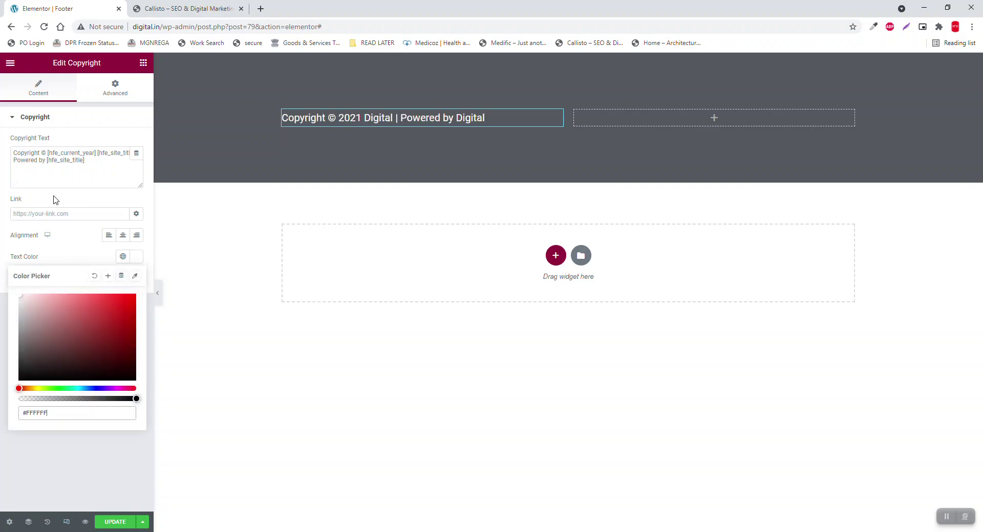
left_click(71, 504)
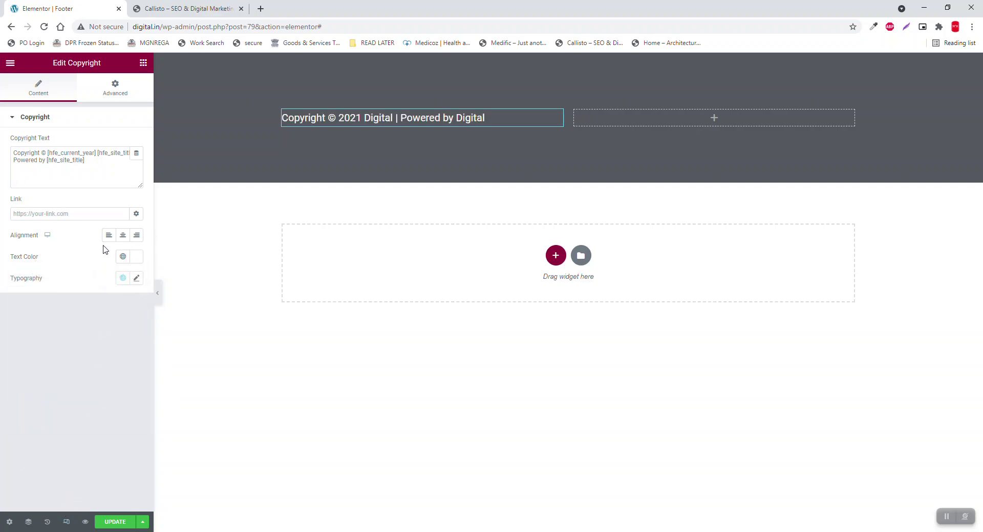
Step: Add a Social Icons widget to the footer's second column and align it right
left_click(143, 63)
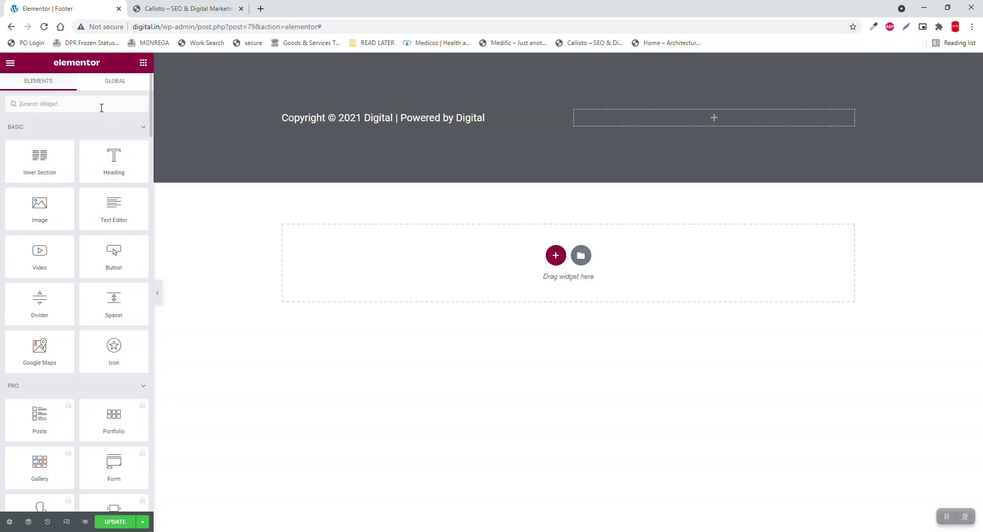
type("soci")
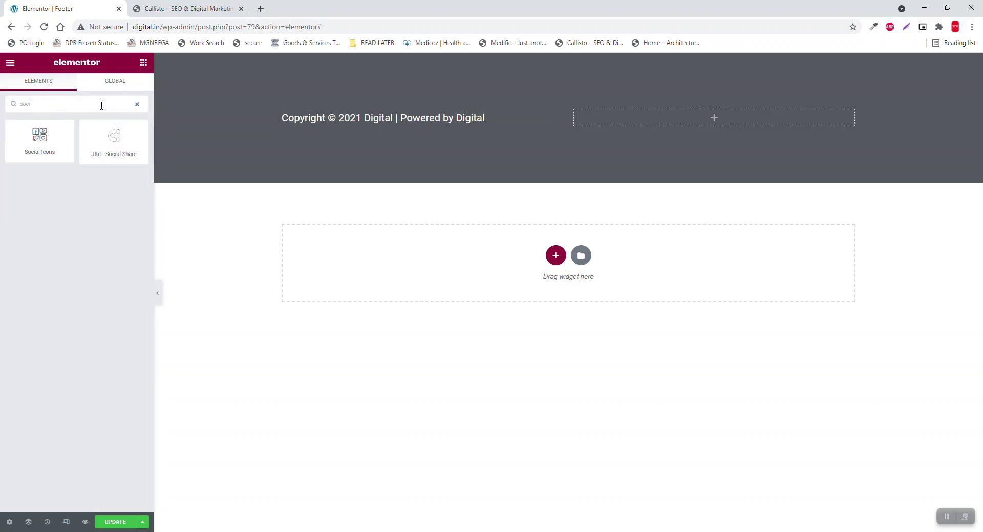
left_click_drag(39, 134, 764, 108)
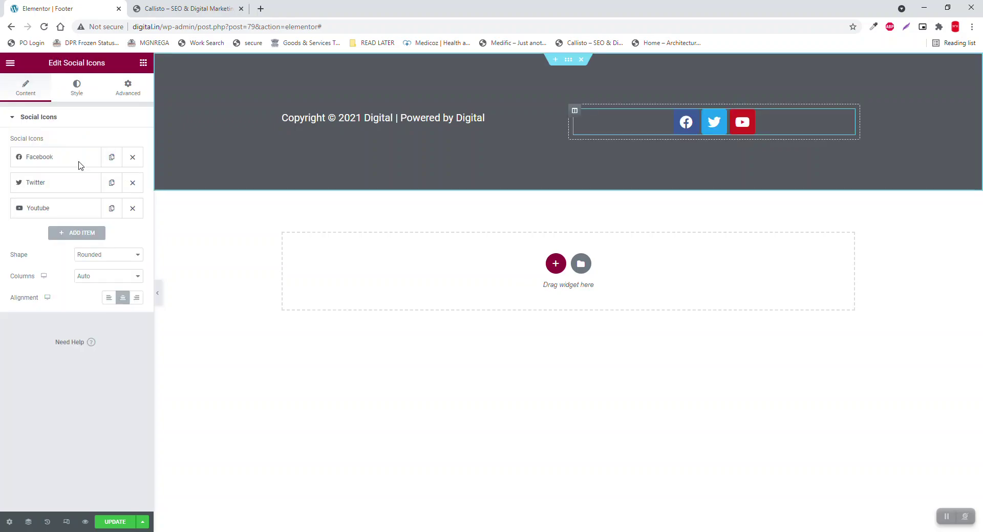
left_click(136, 298)
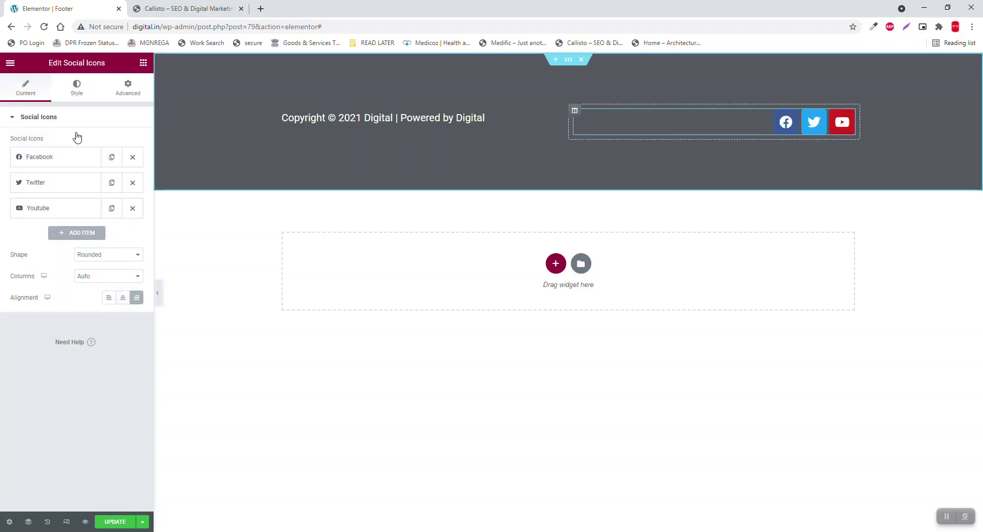
Step: Switch the social icons to custom colours and make their primary colour fully transparent
left_click(76, 95)
left_click(94, 142)
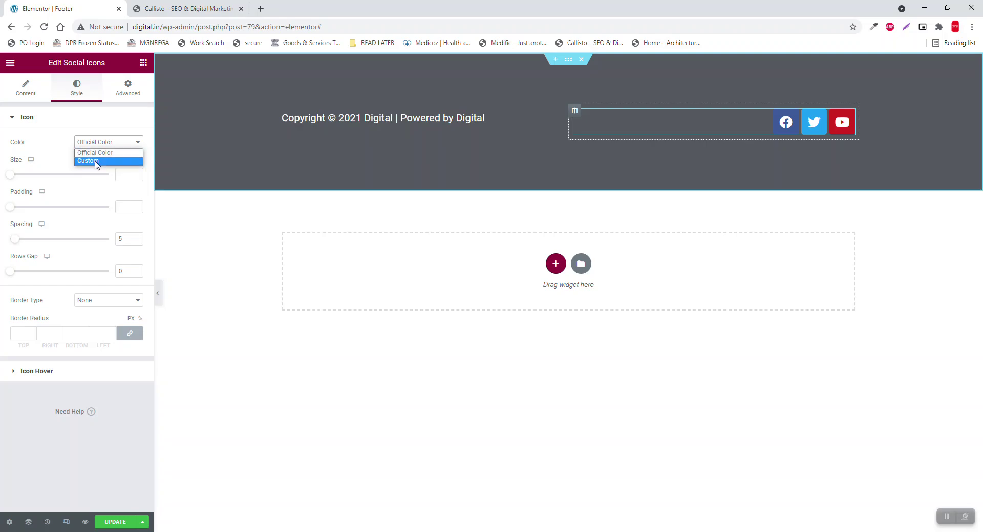
left_click(95, 162)
left_click(136, 164)
left_click(136, 305)
left_click_drag(136, 305, 19, 305)
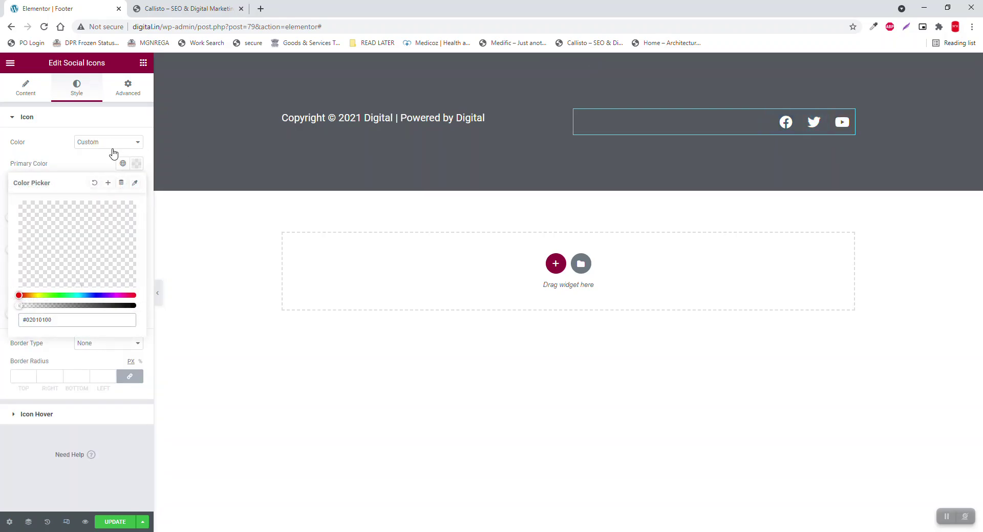
left_click(94, 167)
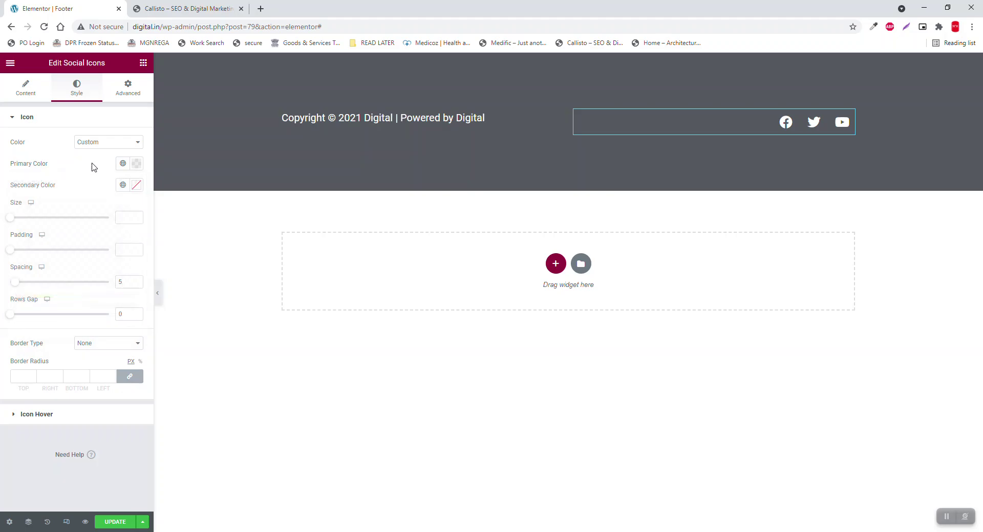
Step: Set the social icons' size to 20
left_click(130, 220)
type("30")
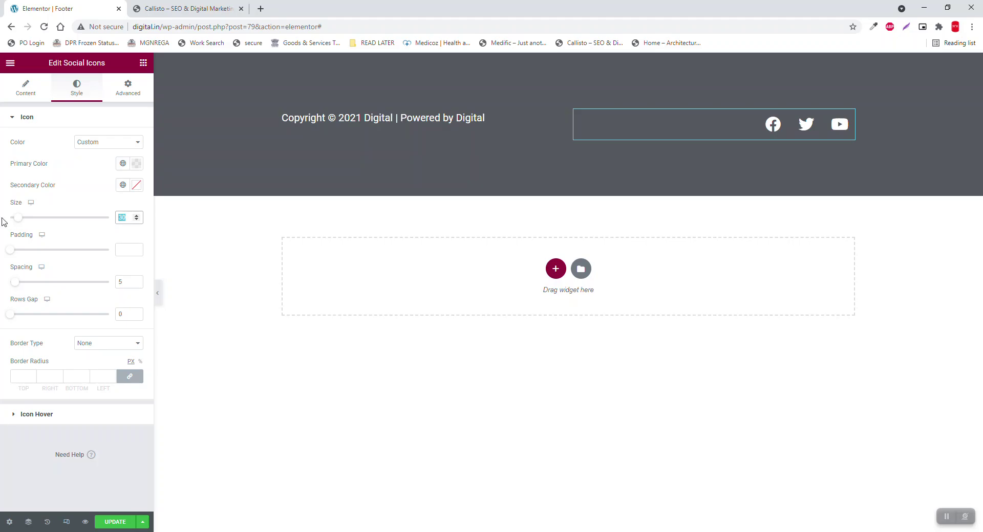
type("20")
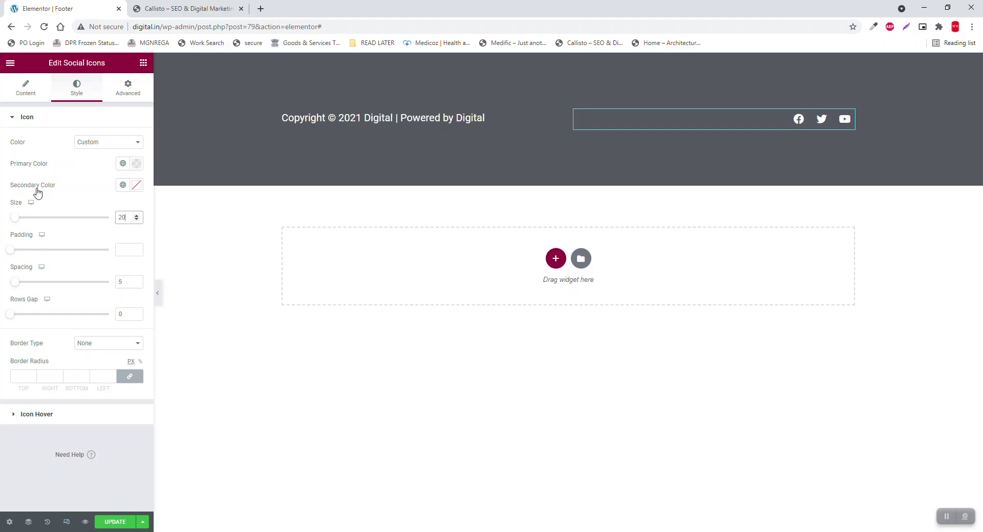
Step: Set the social icons' primary hover colour to the global Accent colour
left_click(47, 414)
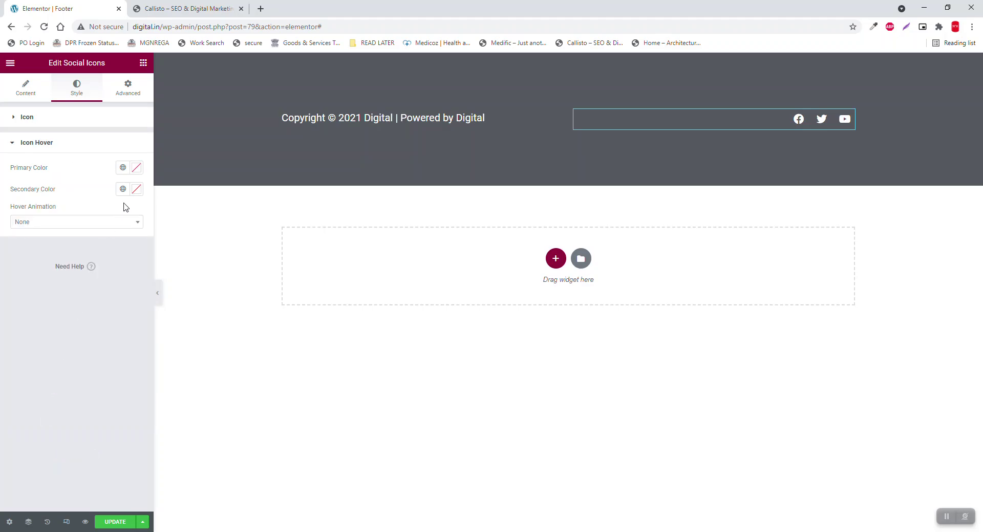
left_click(123, 167)
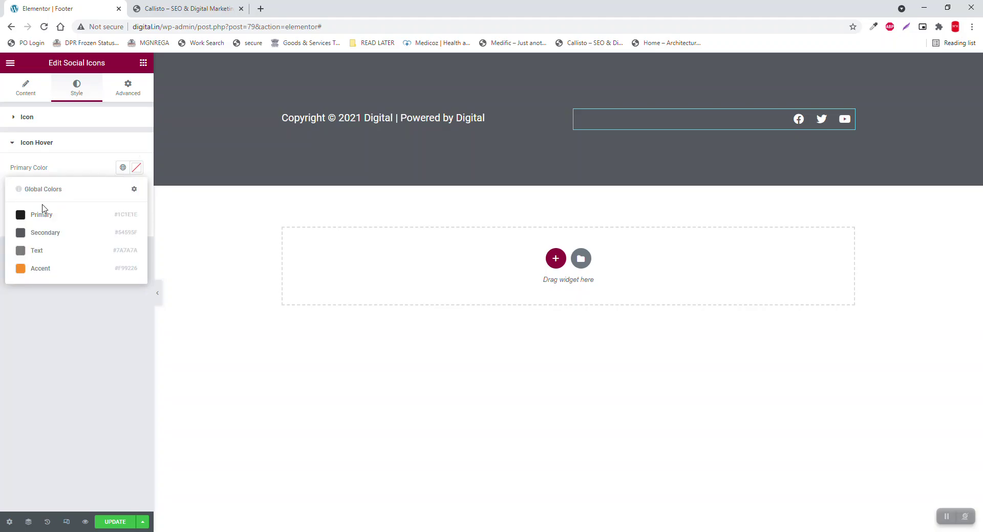
left_click(36, 269)
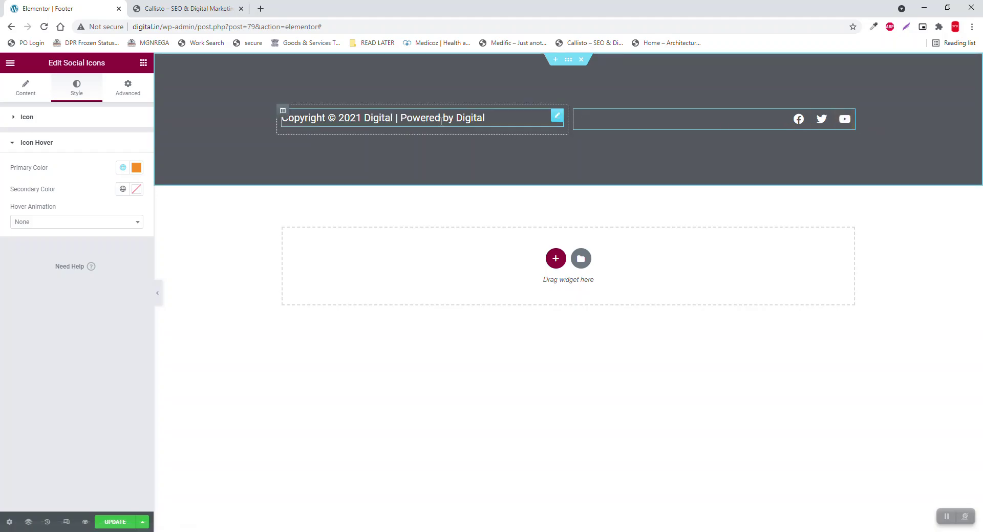
Step: Set the footer section's vertical alignment to Middle
left_click(568, 62)
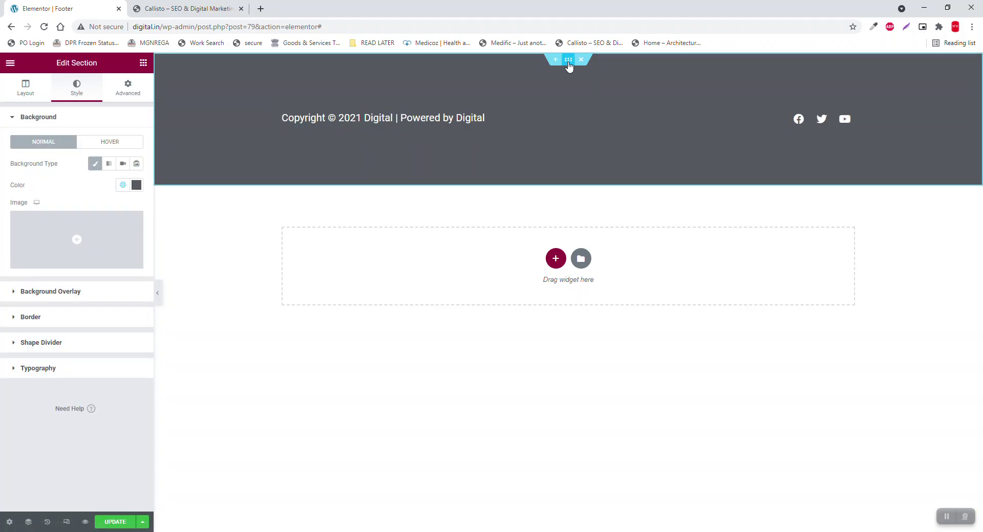
left_click(24, 87)
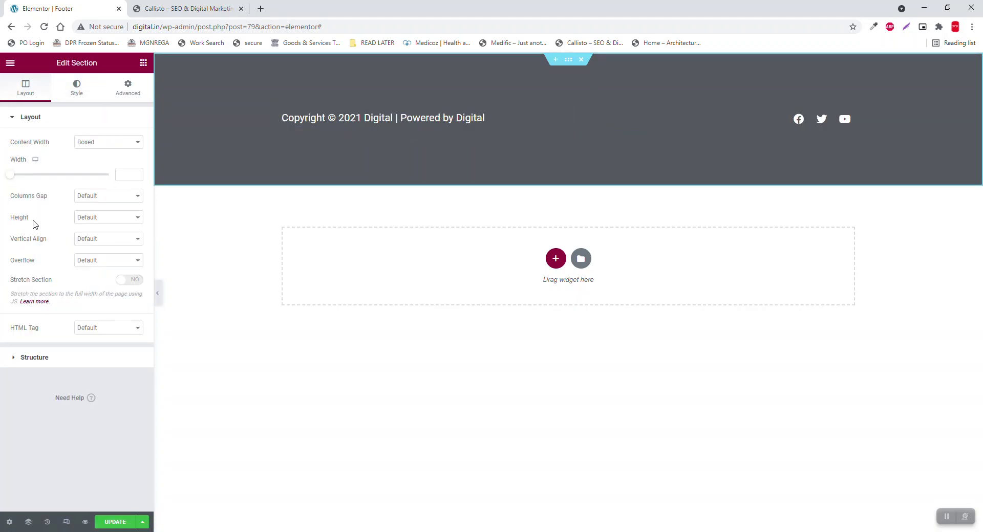
left_click(87, 239)
left_click(98, 266)
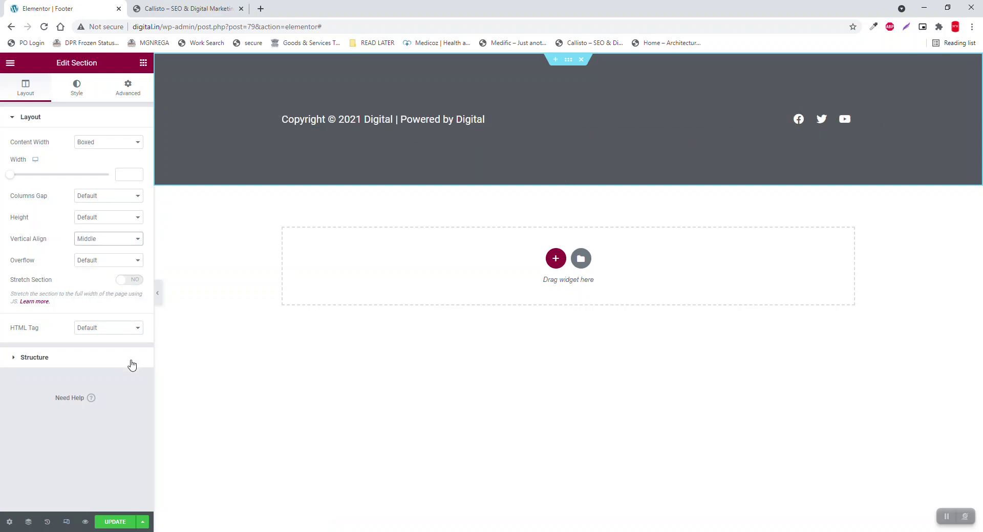
Step: In the mobile responsive view, centre both the copyright text and the social icons
left_click(67, 522)
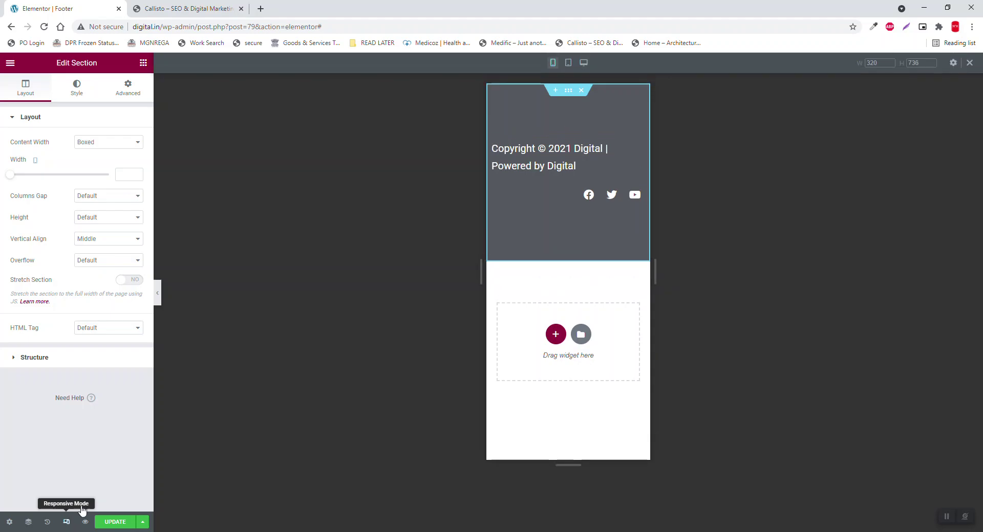
left_click(558, 149)
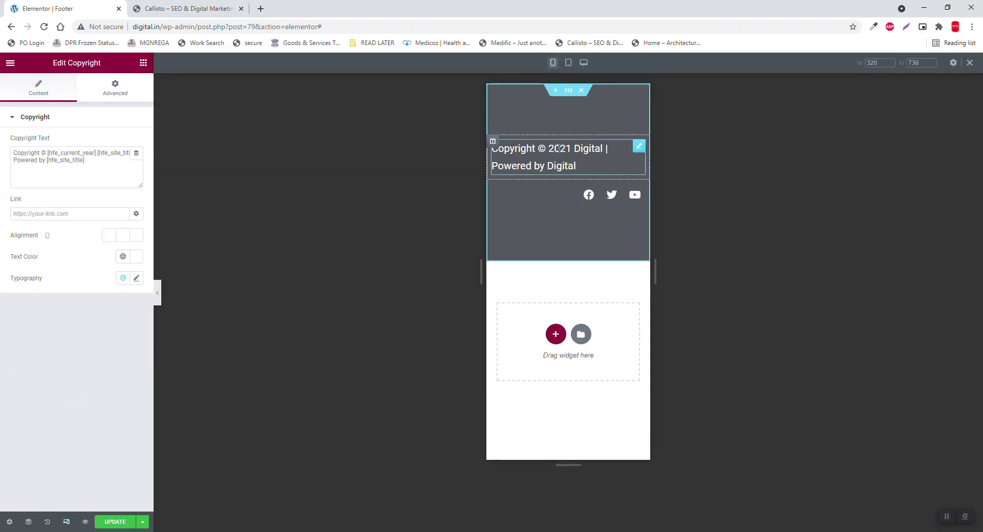
left_click(123, 235)
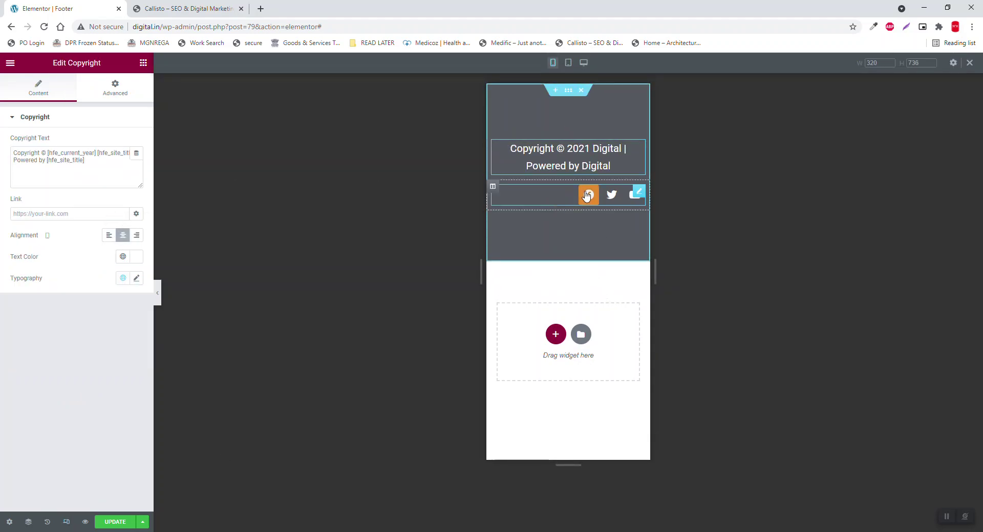
left_click(544, 189)
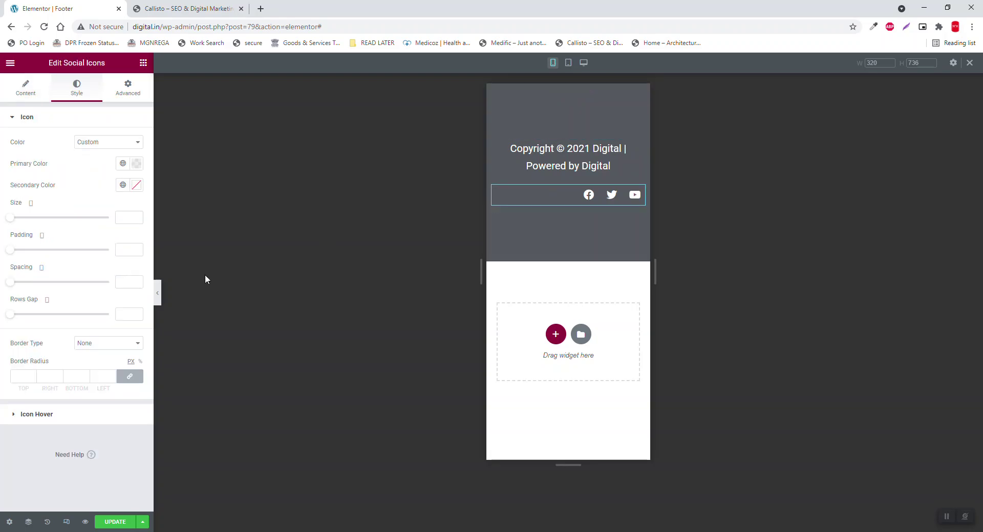
left_click(25, 92)
left_click(122, 298)
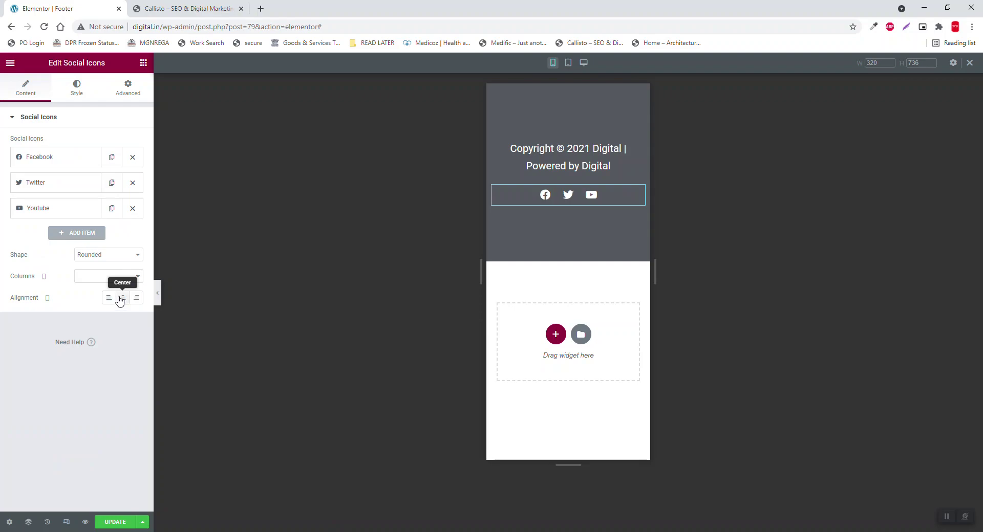
Step: Turn on reversed columns for mobile and tablet on the footer section, and update the template
left_click(127, 94)
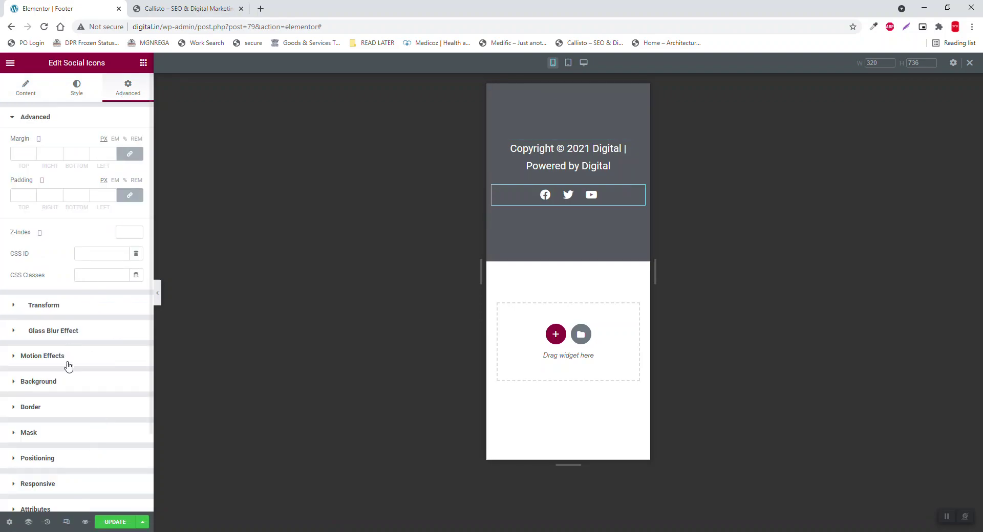
scroll(70, 366, "down", 2)
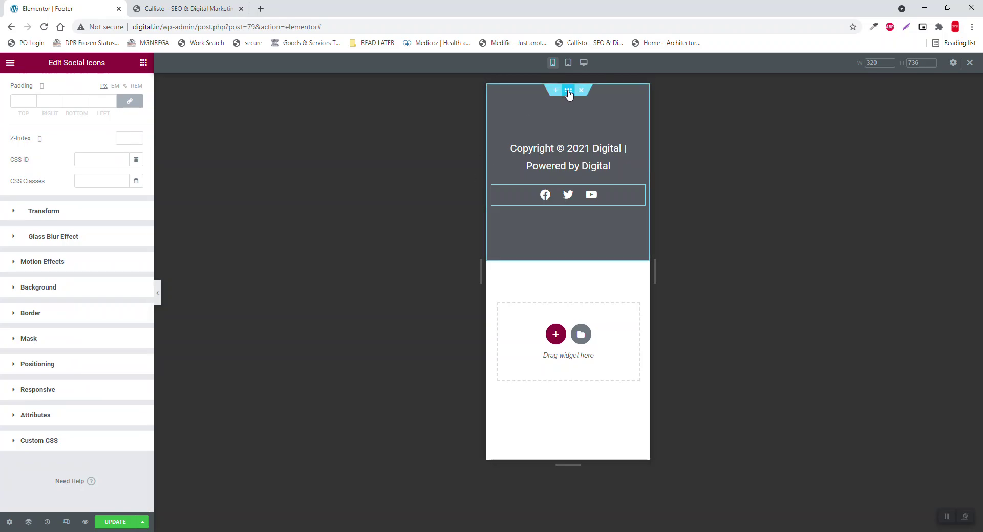
left_click(568, 92)
left_click(128, 88)
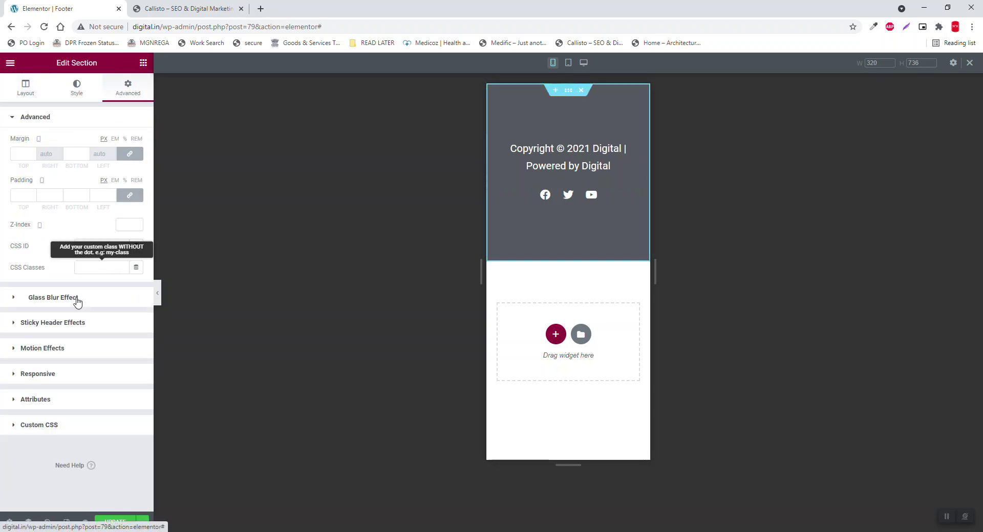
left_click(76, 375)
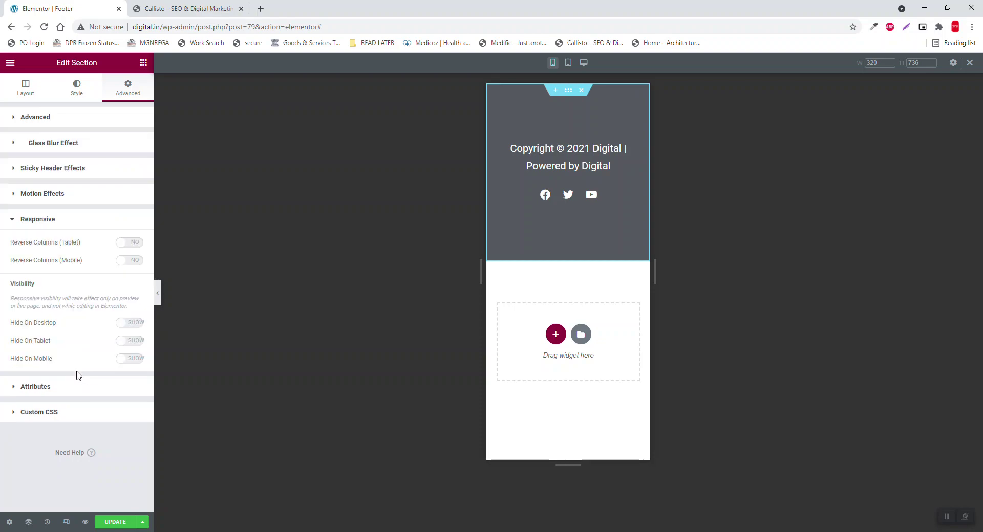
left_click(130, 261)
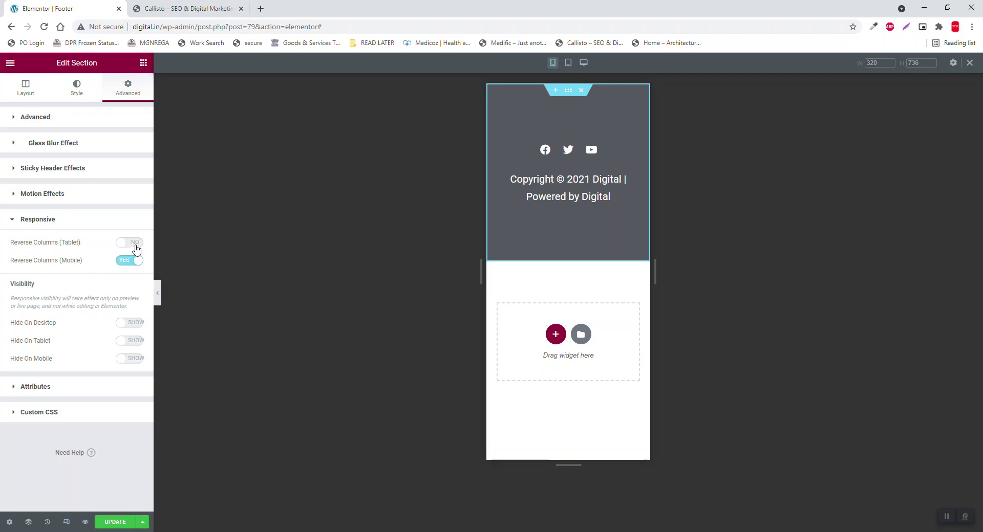
left_click(134, 243)
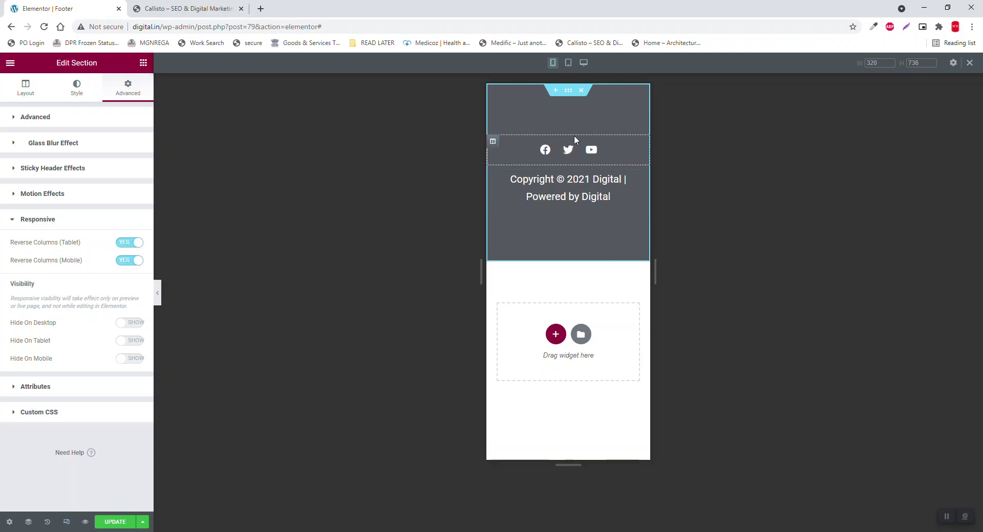
left_click(116, 523)
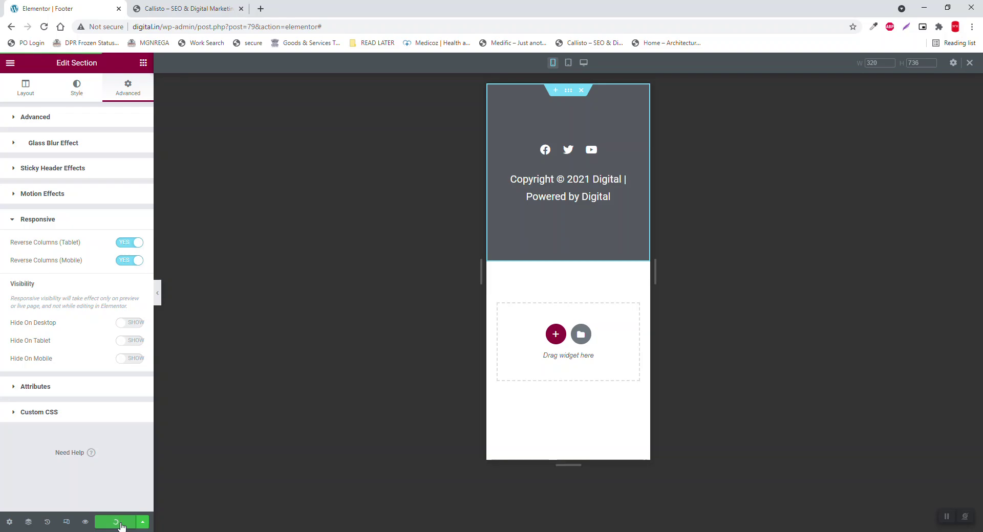